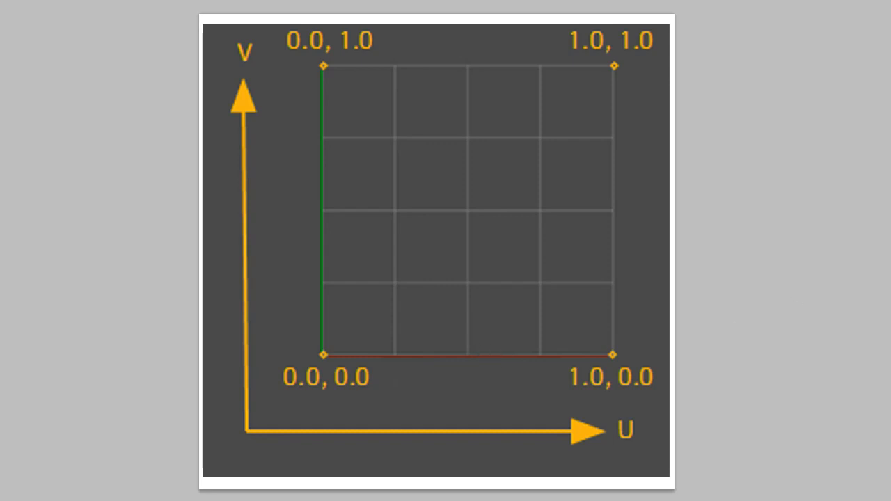
key("Right")
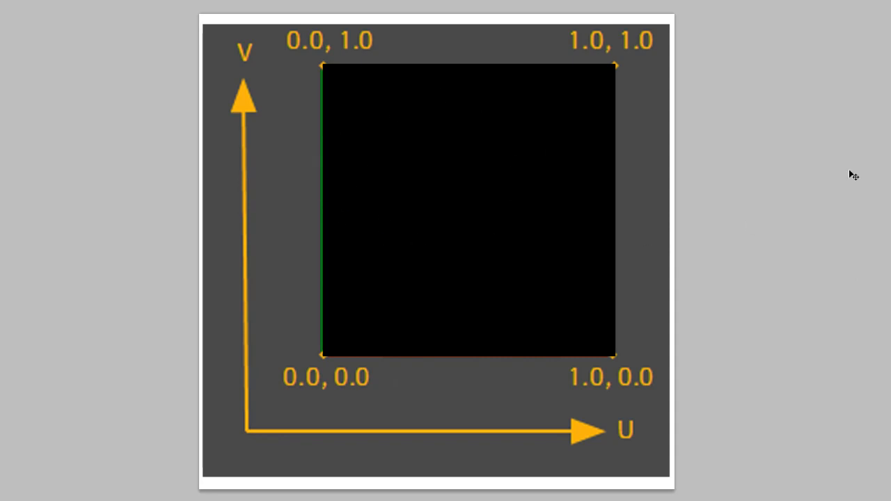
key("Right")
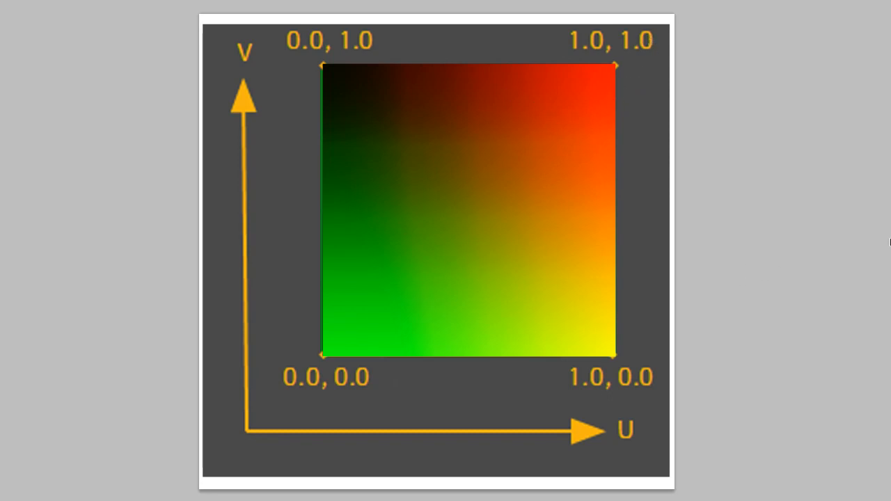
key("Right")
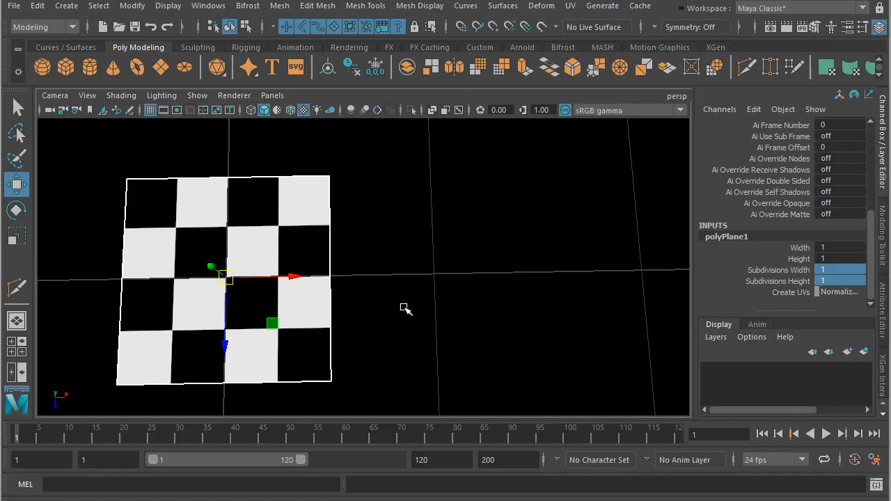
- Move the upper-right corner vertex of the checkered plane outward along the X axis
middle_click_drag(404, 308, 407, 300)
mouse_move(407, 300)
left_mouse_down("alt")
mouse_move(406, 312)
mouse_move(408, 300)
left_mouse_up("alt")
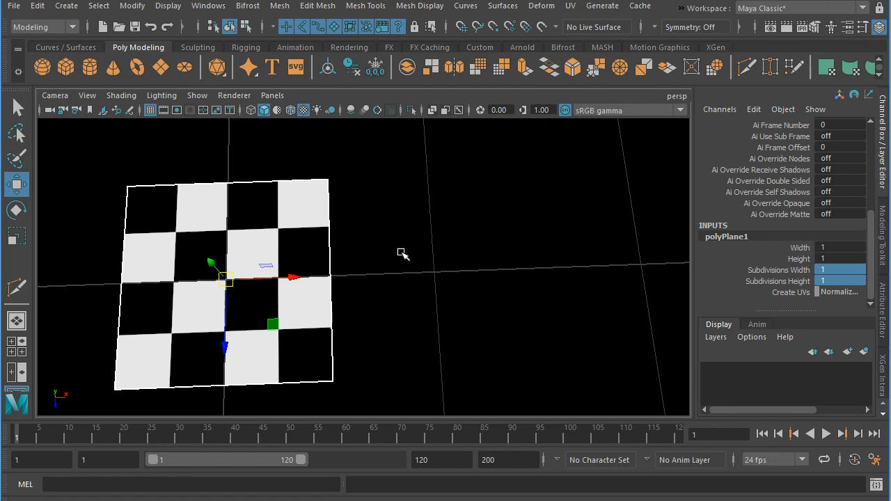
right_click_drag(323, 205, 309, 185)
left_click(327, 179)
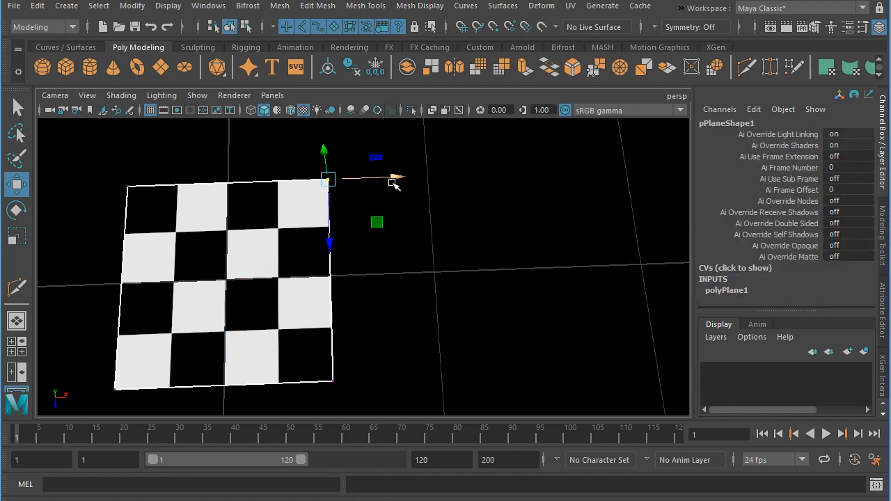
left_click_drag(394, 179, 521, 193)
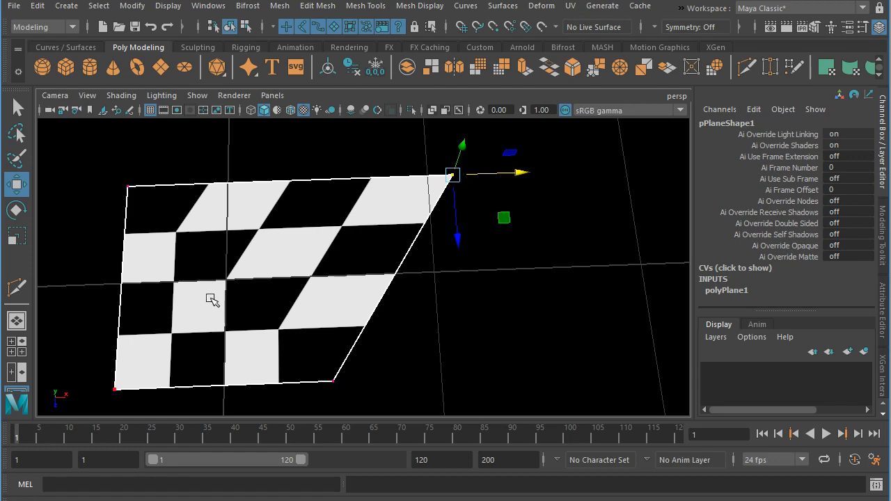
- Leave vertex editing for object mode and reselect the whole plane
left_click(514, 352)
left_click(286, 286)
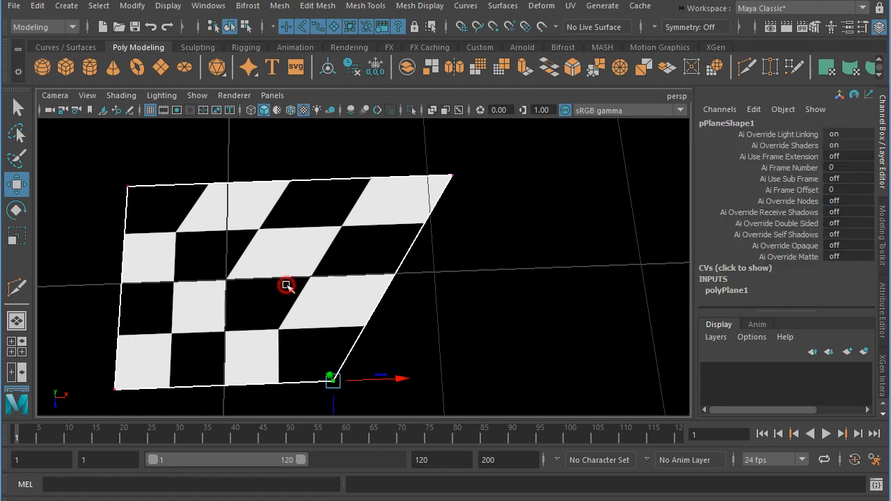
right_click_drag(508, 318, 560, 174)
left_click(471, 302)
left_click(335, 299)
left_click(458, 324)
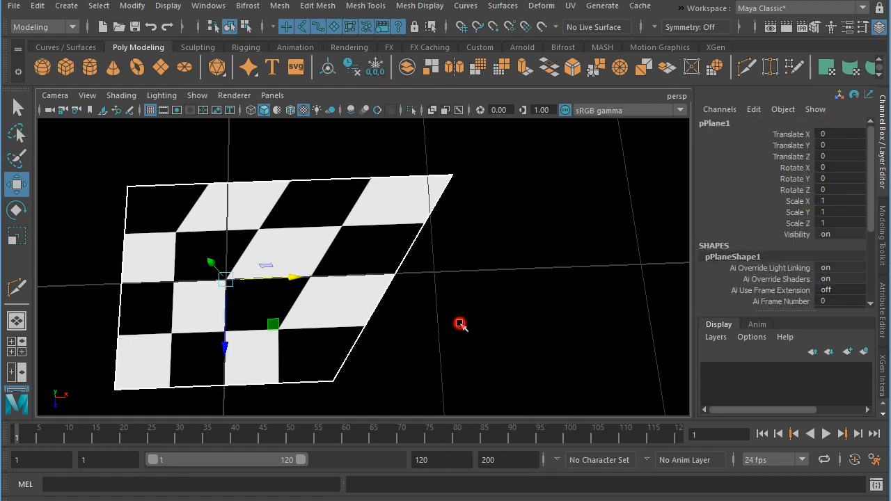
left_click(281, 294)
- Move the upper-right corner vertex partway back along X, and reposition it outward within the XZ plane
right_click_drag(447, 176, 390, 177)
left_click(456, 179)
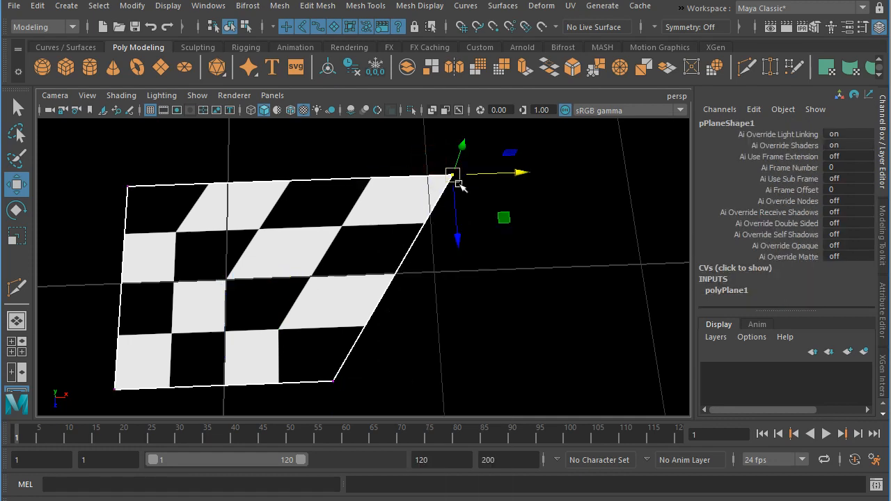
left_click_drag(458, 182, 388, 177)
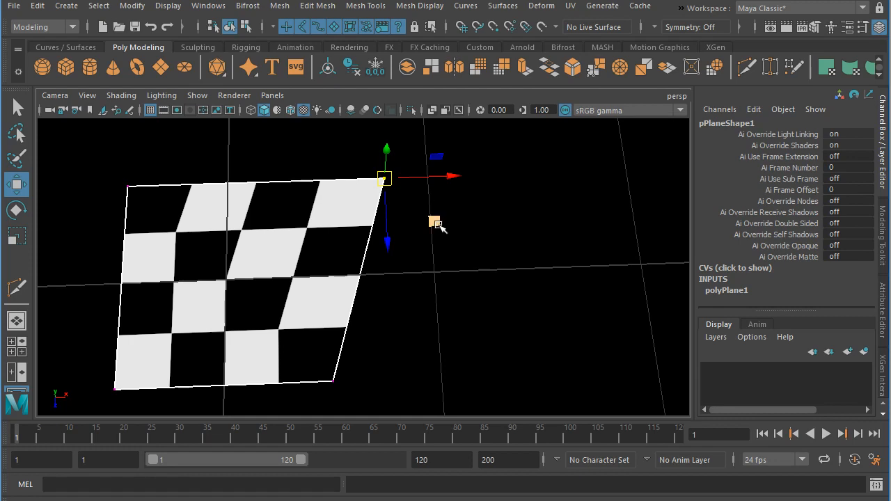
left_click_drag(438, 224, 490, 211)
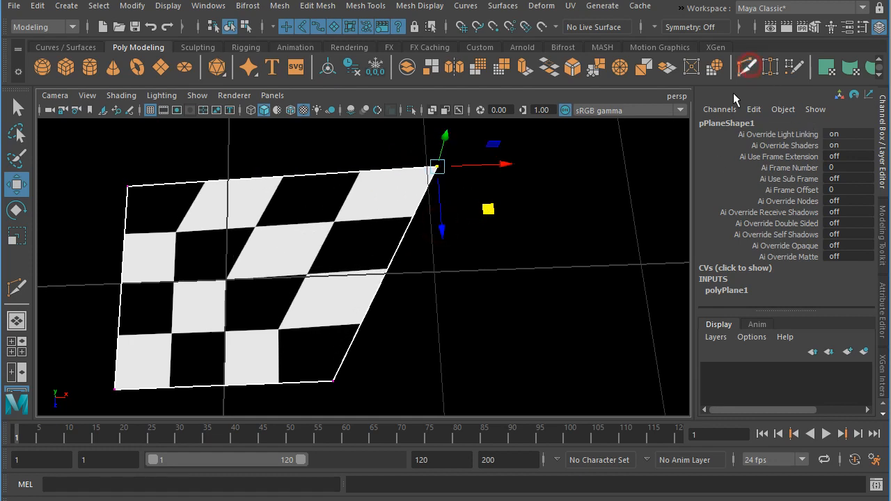
- Cut a diagonal edge from the plane's lower-left corner vertex to its upper-right corner vertex with Multi-Cut
left_click(749, 66)
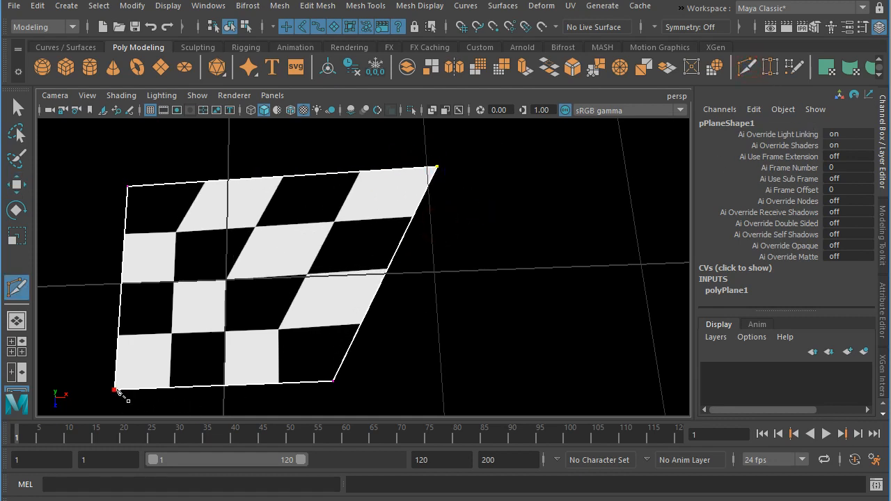
left_click(115, 389)
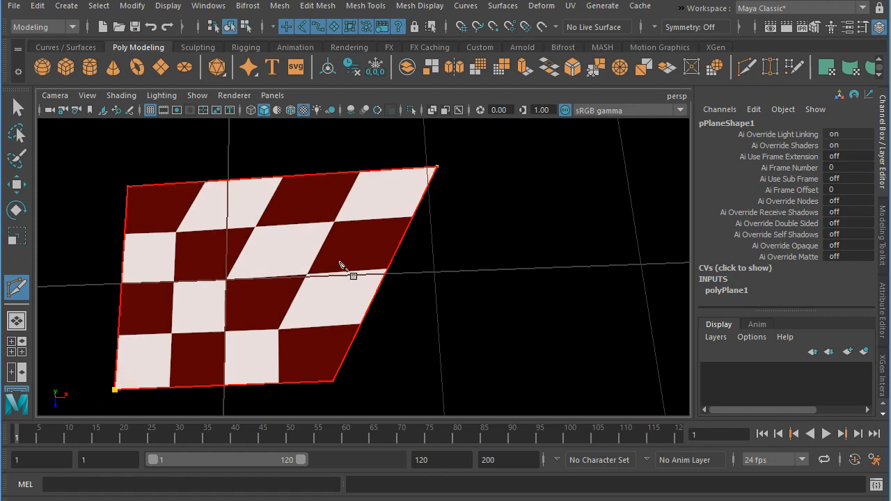
left_click(436, 168)
key("Return")
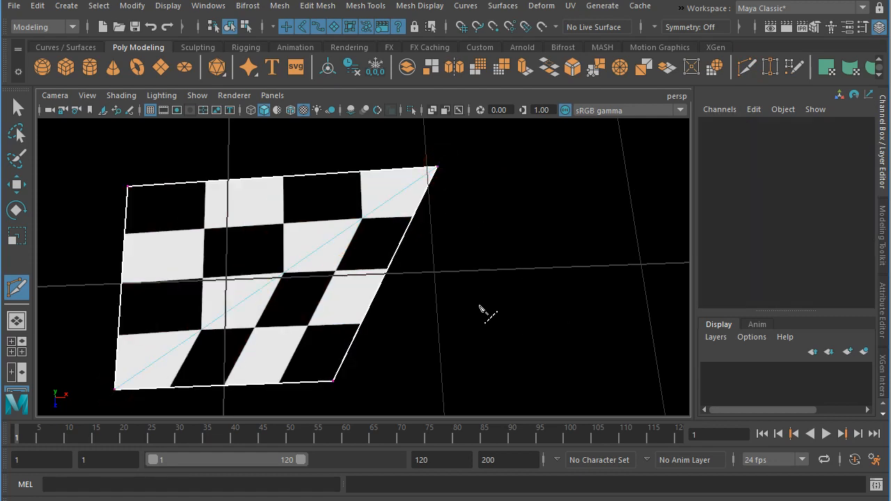
- Move the upper-right corner vertex of the diagonally split plane farther outward within the XZ plane
left_click(16, 183)
left_click(439, 170)
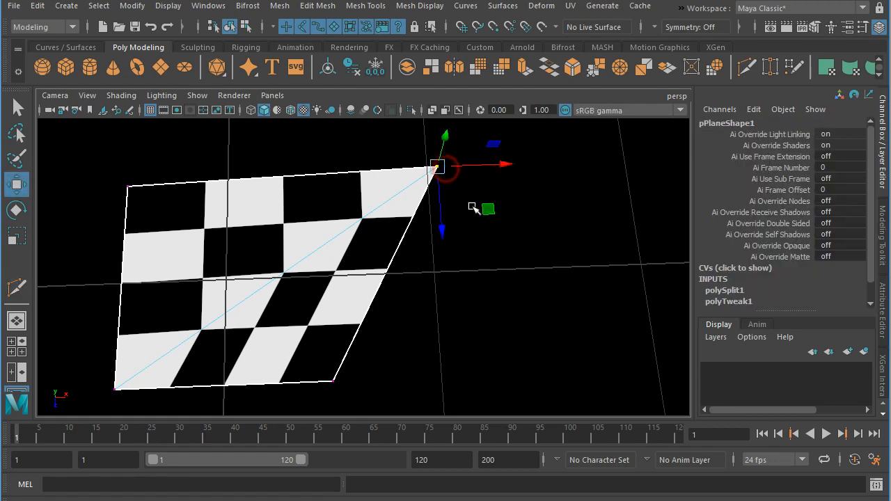
middle_click_drag(487, 208, 522, 225)
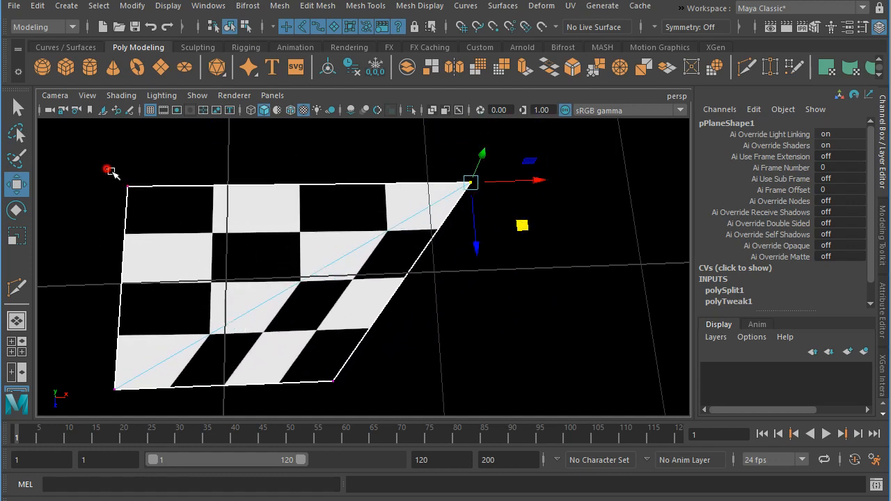
- Try moving the plane's upper-left corner vertex inward within the XZ plane, and undo the move
left_click(127, 187)
middle_click_drag(188, 237, 213, 219)
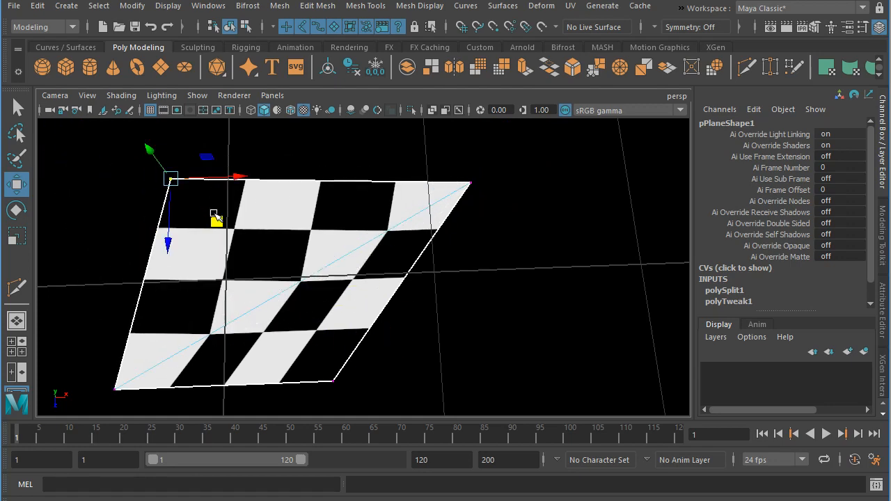
key("ctrl+z")
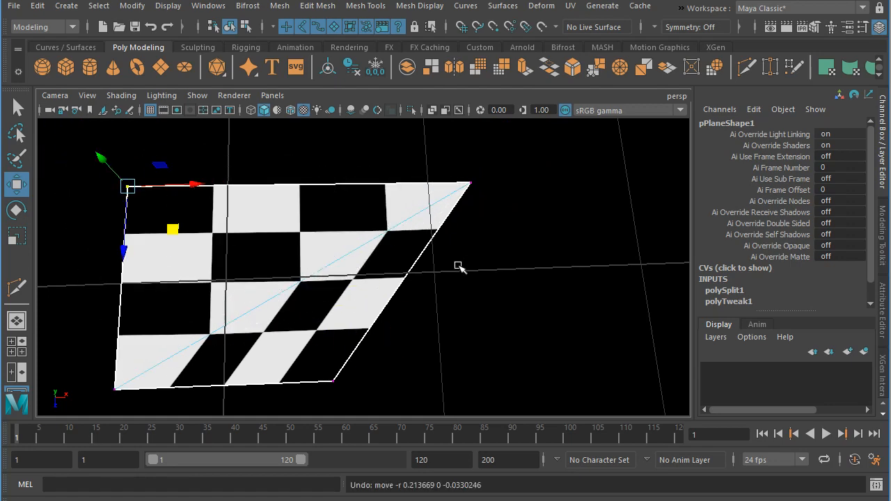
- Delete the diagonal edge across the plane
right_click_drag(355, 275, 355, 149)
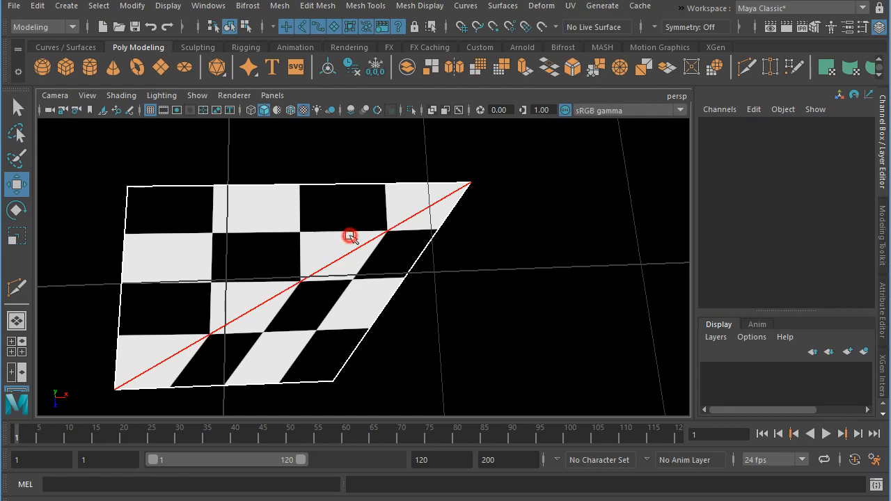
left_click(348, 240)
key("Delete")
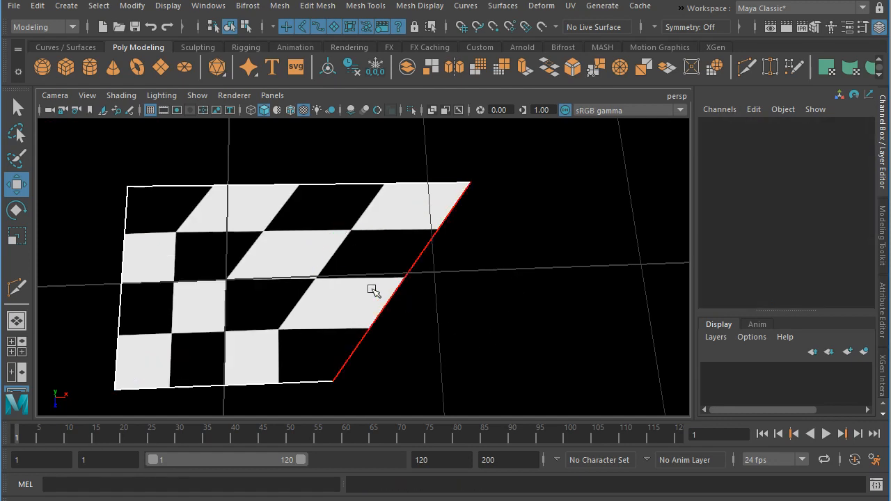
- Bring up the UV Editor beside the viewport and frame the plane's UV layout
left_click(470, 173)
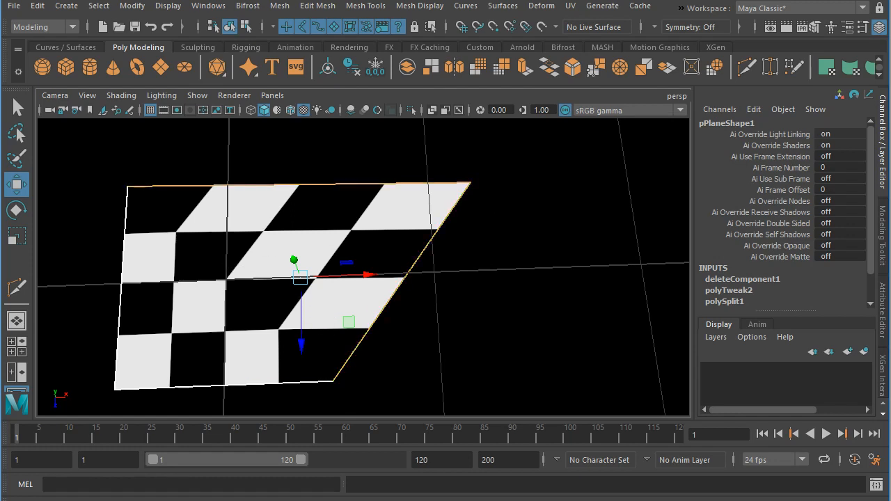
left_click_drag(890, 91, 479, 34)
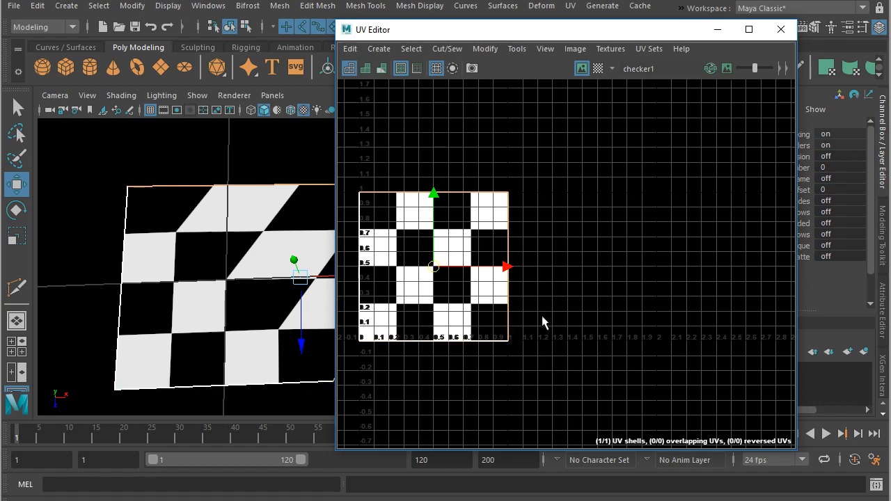
middle_click_drag(567, 369, 584, 369, "alt")
right_click_drag(590, 371, 656, 380, "alt")
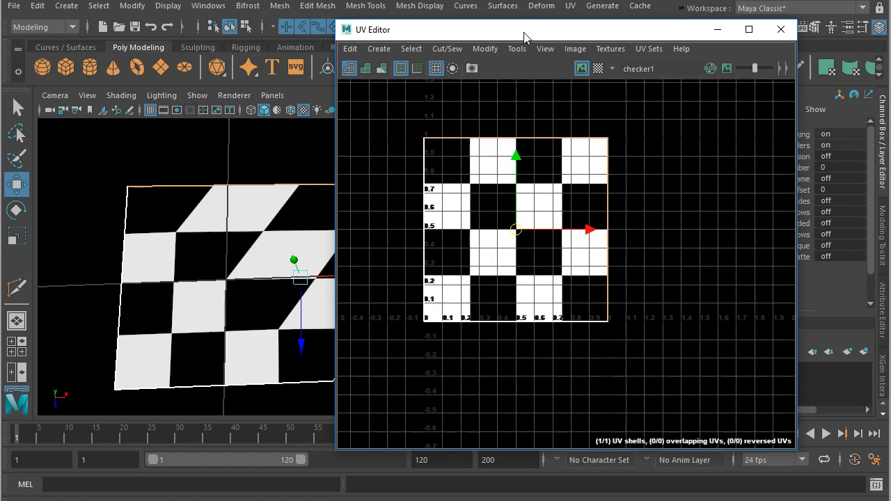
left_click_drag(527, 31, 668, 52)
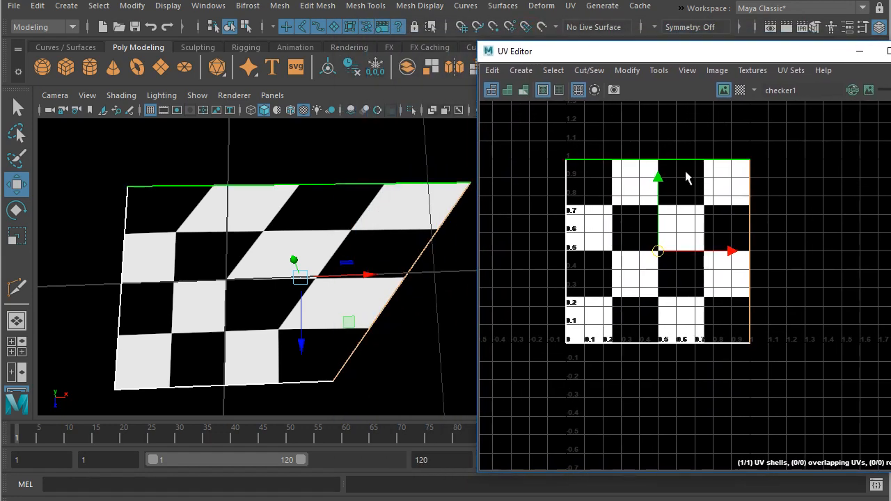
- Try shifting the upper-right UV point outward about 0.65 along U, and undo the move
right_click_drag(727, 154, 773, 161)
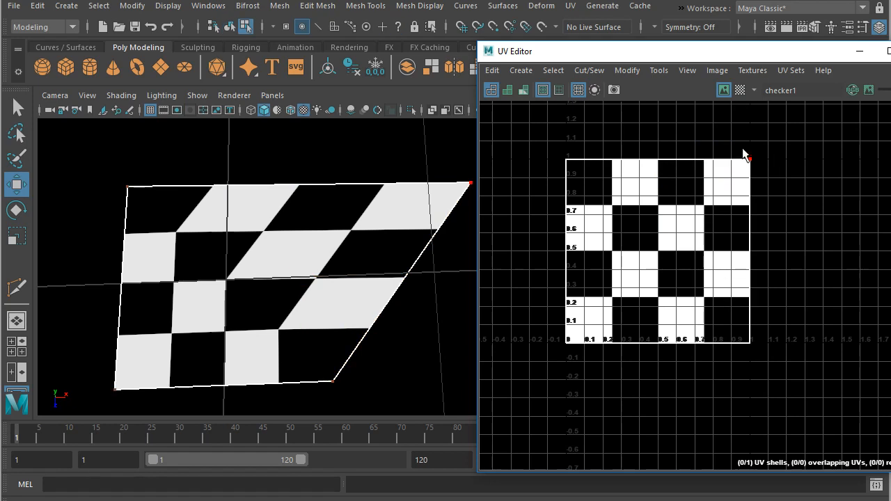
left_click(748, 158)
left_click_drag(807, 161, 868, 160)
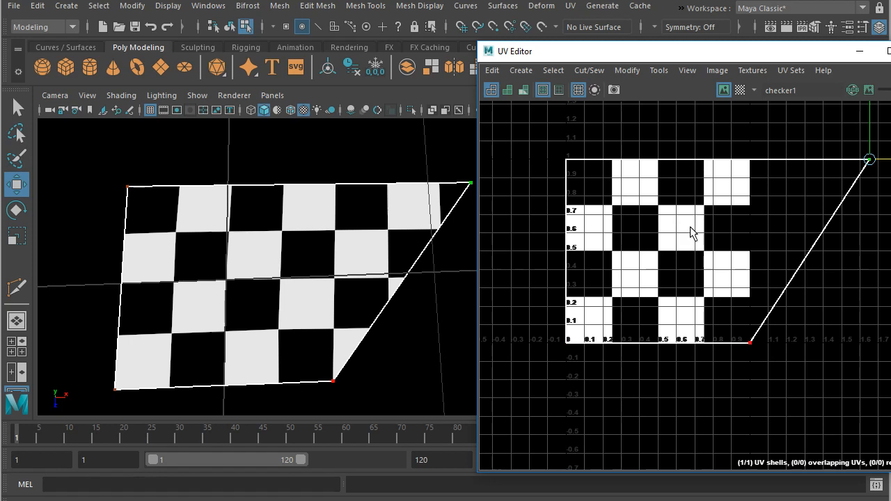
left_click(422, 323)
key("ctrl+z")
key("ctrl+z")
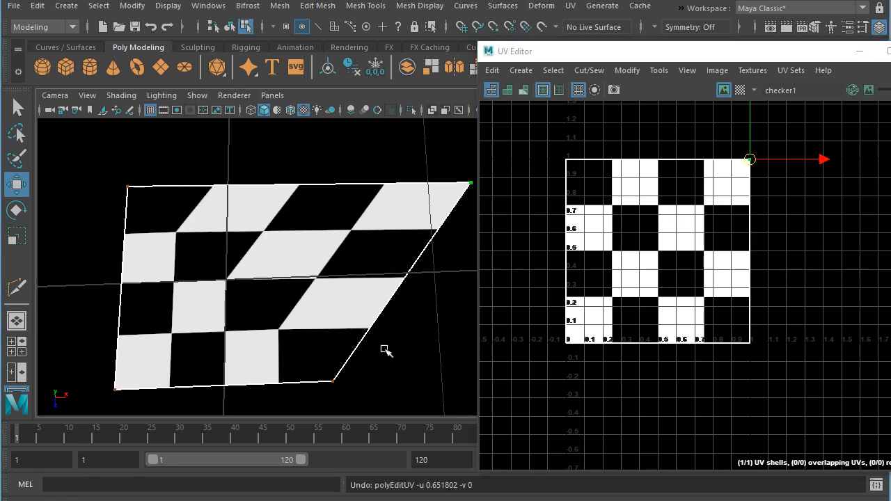
- Clear the UV Editor away and cut three edges down the plane along the upright checker boundaries with Multi-Cut
left_click_drag(552, 58, 890, 84)
left_click(750, 67)
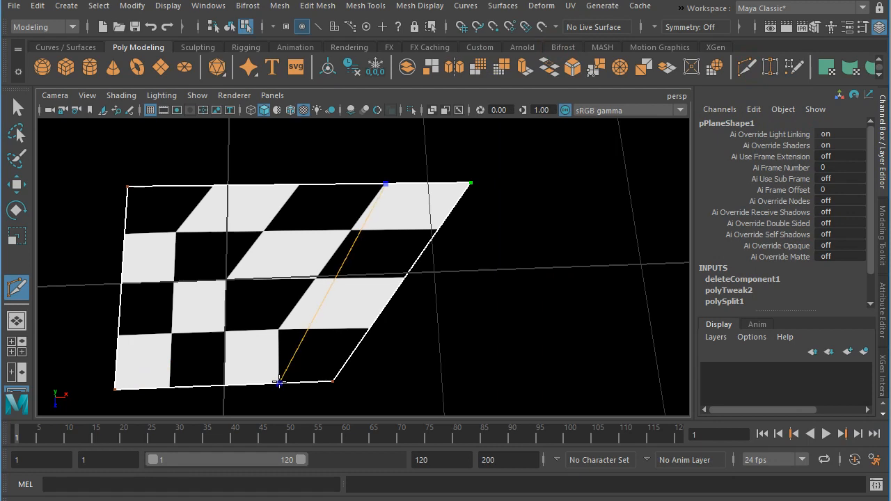
left_click(280, 381, "ctrl")
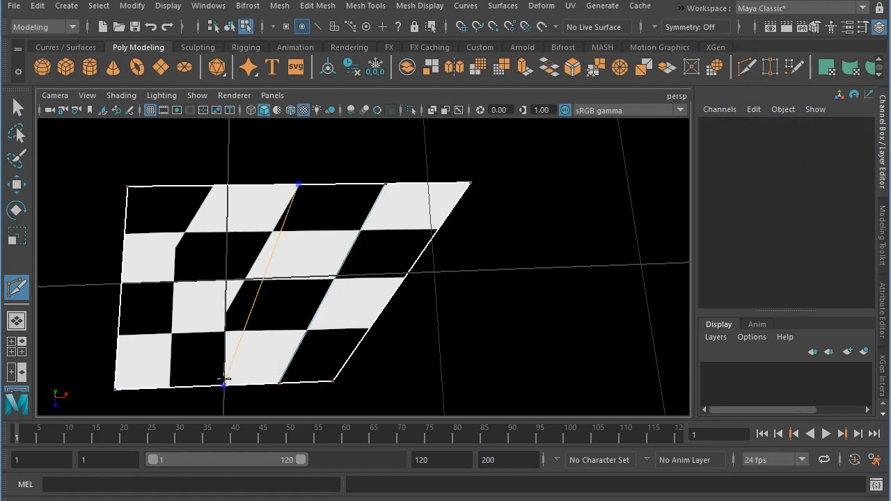
left_click(173, 379, "ctrl")
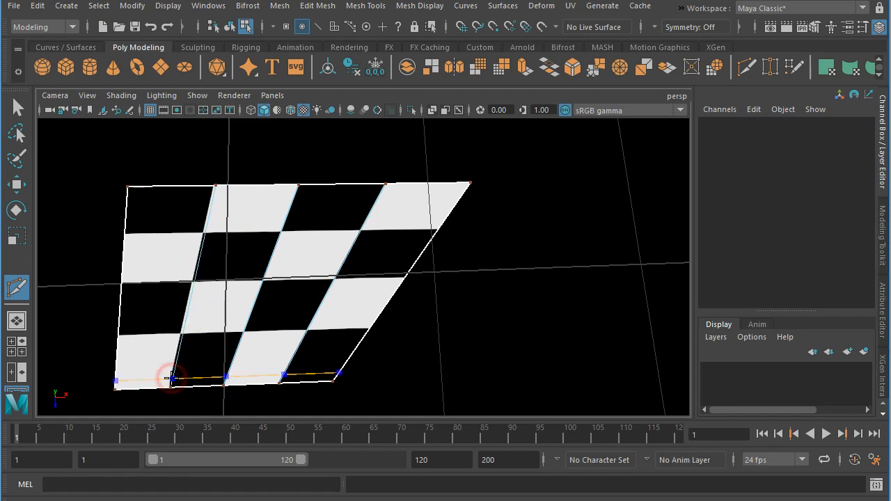
- Insert three edge loops across the plane along the horizontal checker boundaries, and return to the Move tool
left_click(117, 338, "ctrl")
left_click(121, 282, "ctrl")
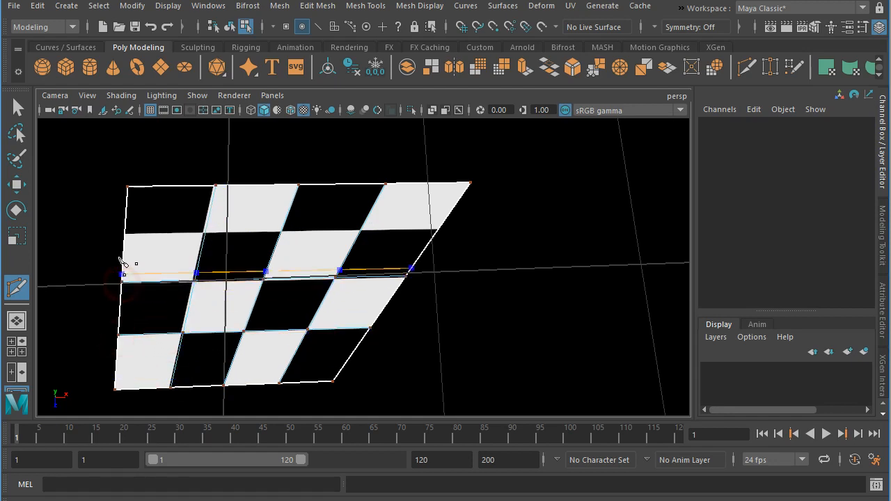
left_click(123, 232, "ctrl")
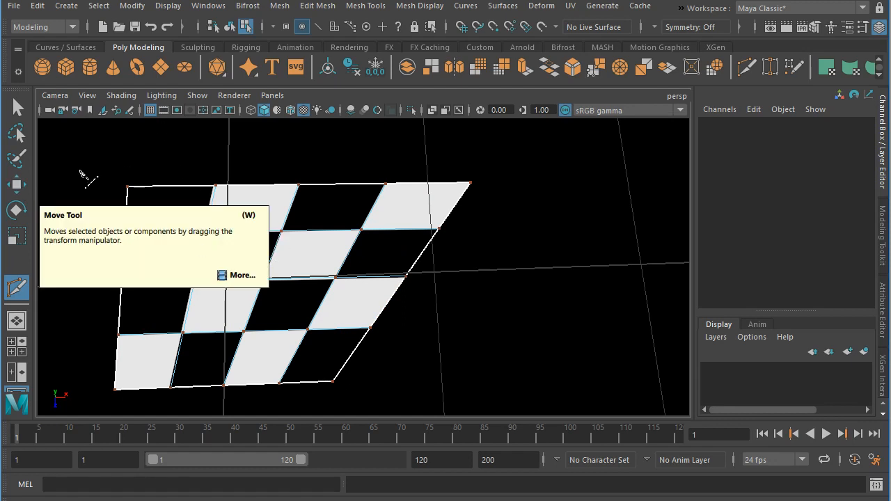
left_click(17, 184)
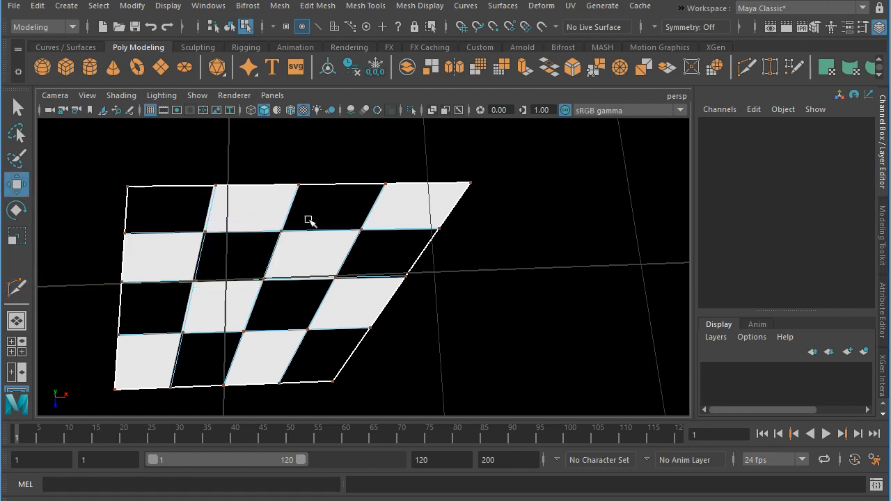
- In the plane's lambert2 material, set the checker color texture's placement offset to 0 in both U and V
right_click_drag(308, 186, 307, 500)
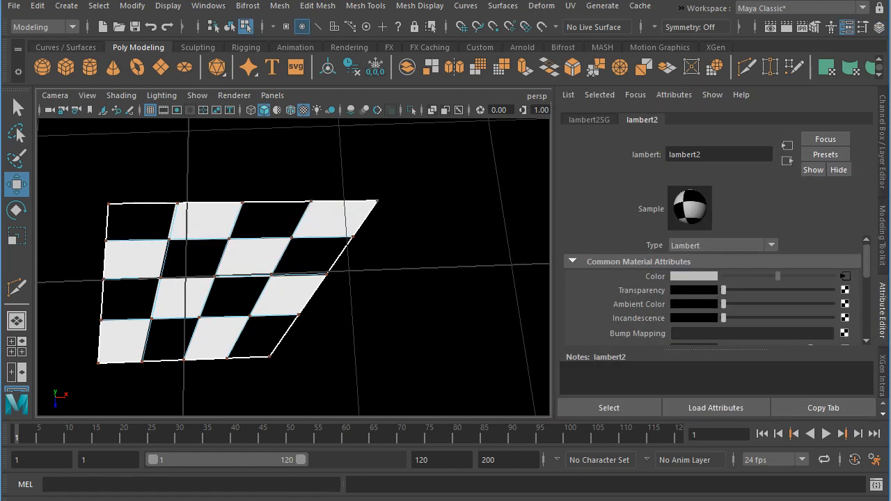
left_click(844, 279)
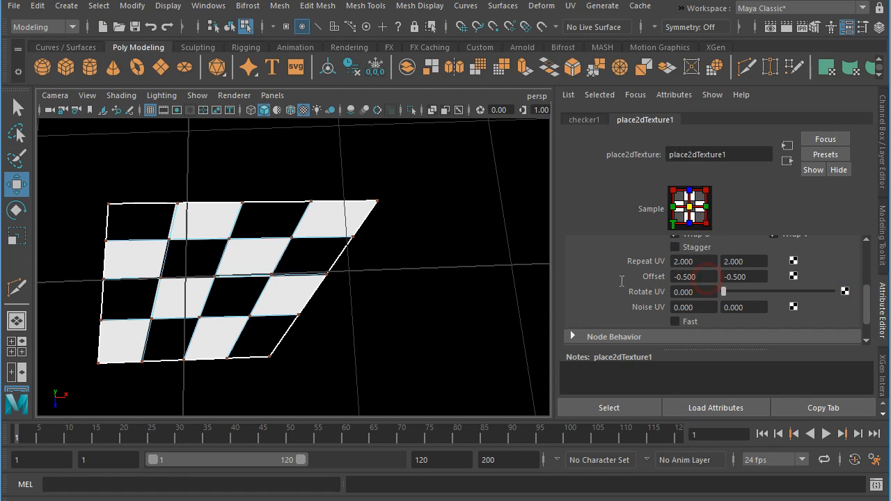
left_click(683, 276)
type("0")
key("Tab")
type("0")
- Set the checker texture's UV repeat to 8 in both U and V
left_click(708, 262)
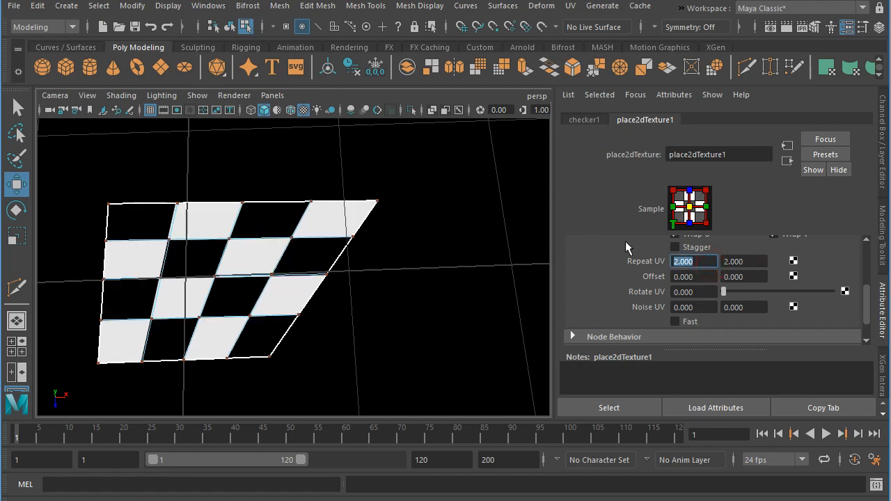
type("8")
key("Tab")
type("8")
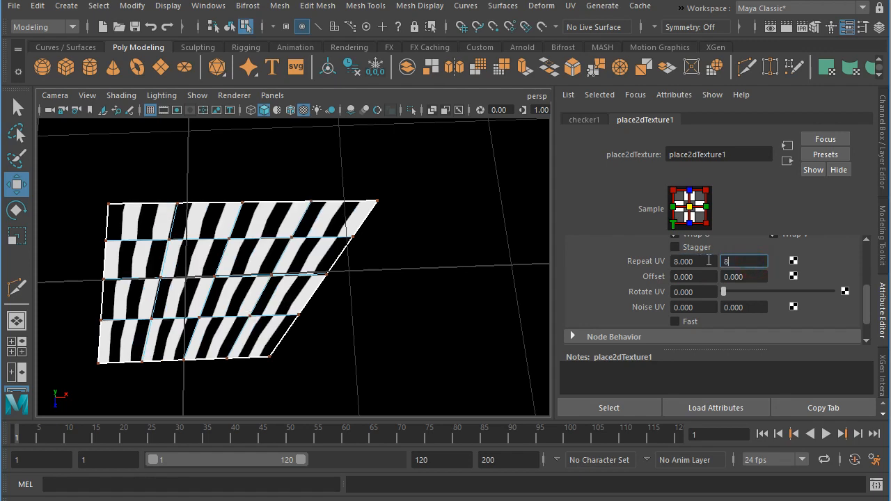
left_click(708, 261)
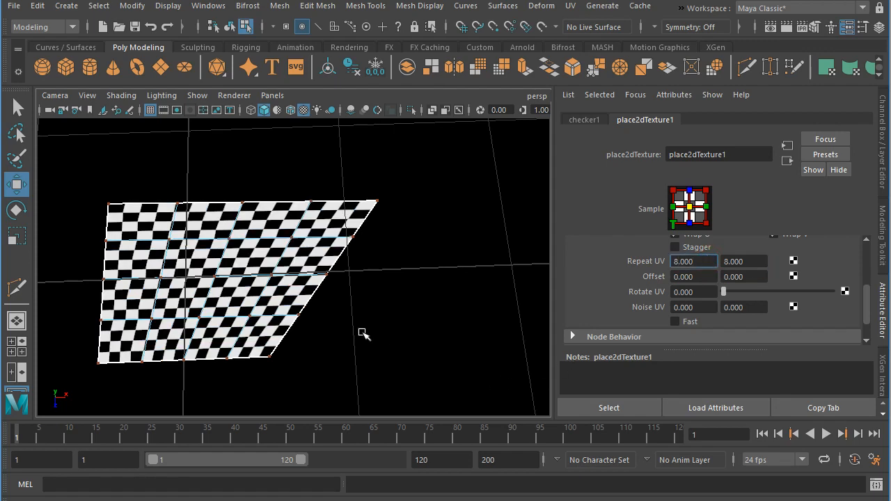
- Bring the UV Editor beside the viewport and examine the checker pattern's distortion on the plane from several angles and distances
left_click_drag(354, 348, 270, 314, "alt")
right_click_drag(270, 314, 399, 318, "alt")
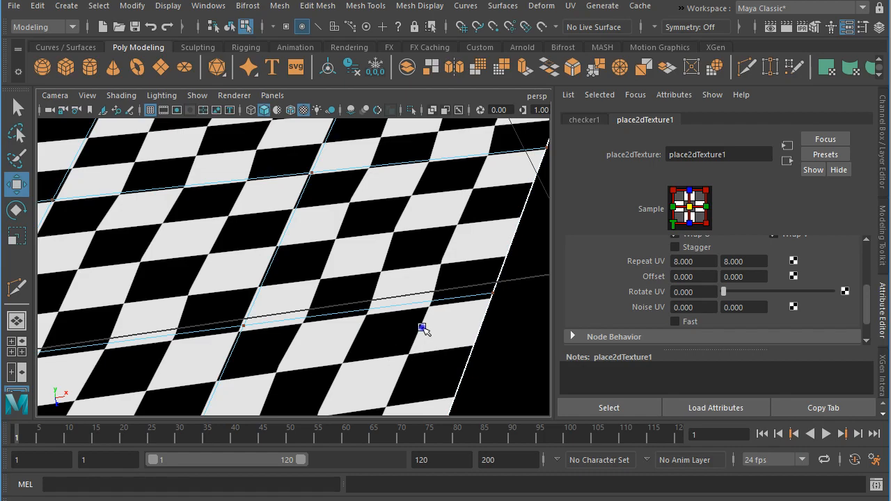
right_click_drag(422, 326, 364, 352, "alt")
left_click_drag(360, 345, 352, 327, "alt")
right_click_drag(387, 326, 367, 324, "alt")
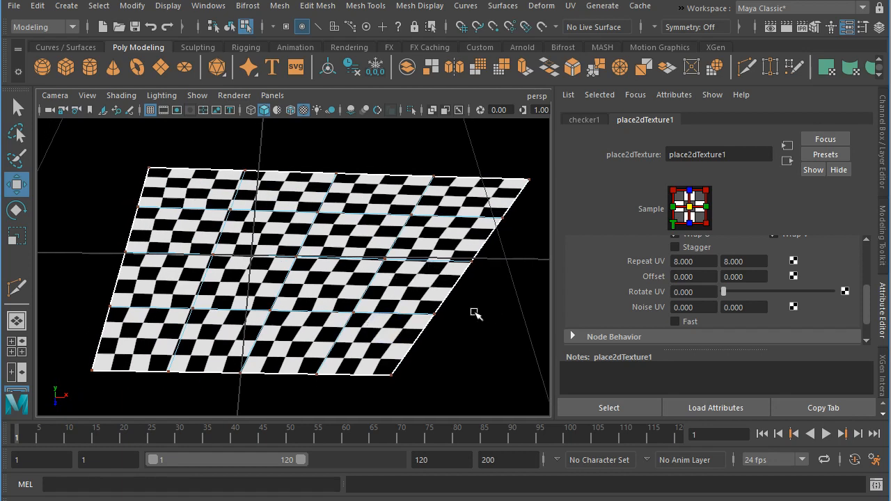
left_click_drag(890, 69, 563, 61)
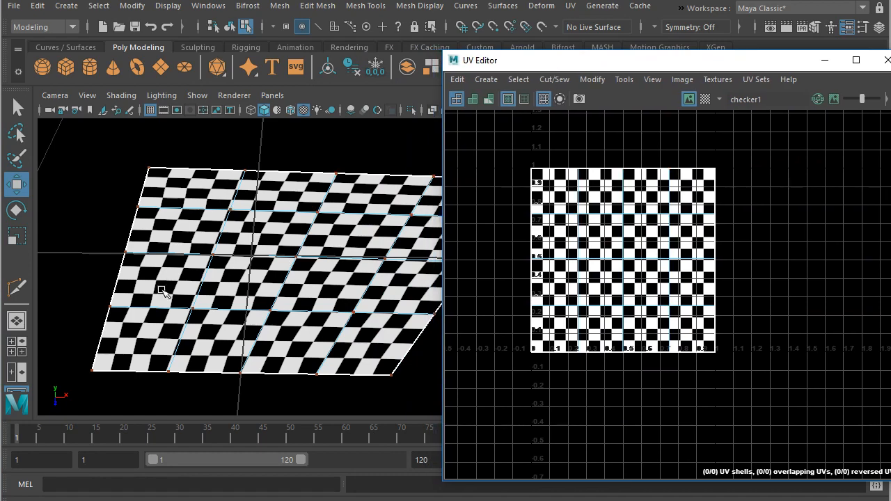
left_click_drag(204, 289, 302, 294, "alt")
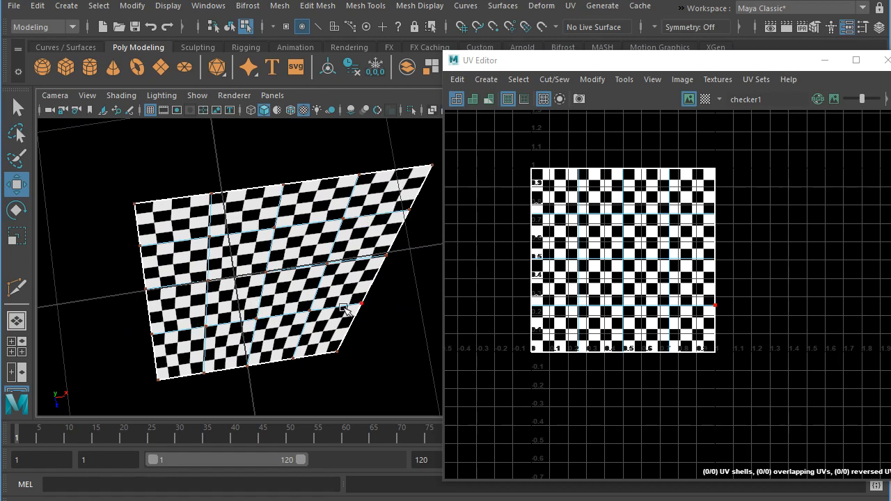
left_click_drag(341, 306, 299, 273, "alt")
right_click_drag(239, 290, 445, 378, "alt")
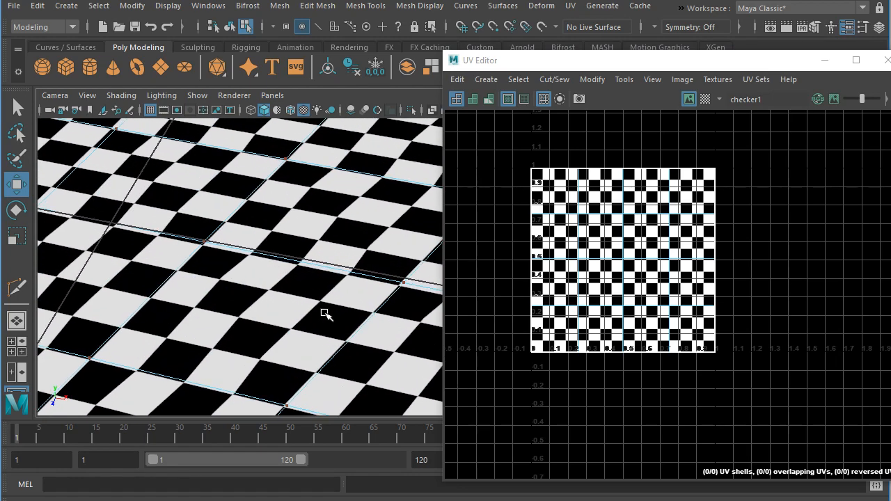
middle_click_drag(325, 312, 189, 235, "alt")
left_click_drag(188, 257, 238, 257, "alt")
right_click_drag(237, 258, 175, 255, "alt")
left_click_drag(176, 254, 335, 251, "alt")
right_click_drag(354, 247, 136, 274, "alt")
left_click_drag(137, 274, 240, 330, "alt")
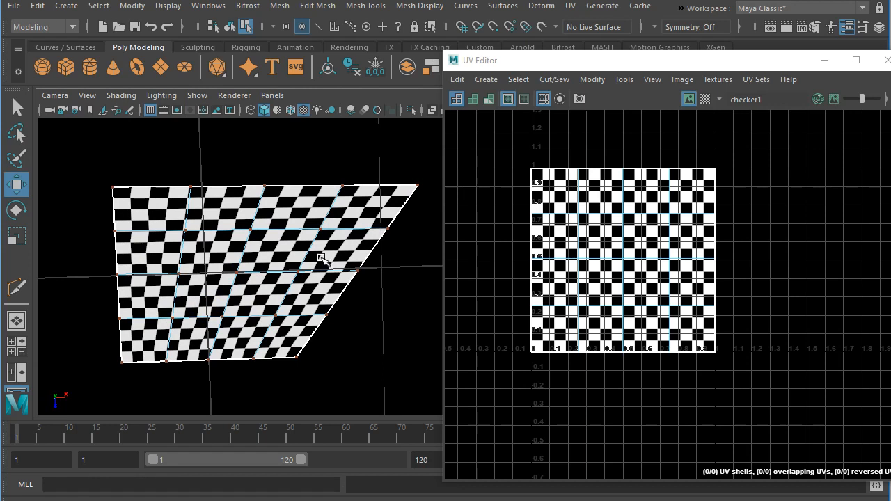
left_click(321, 231)
left_click(293, 254)
left_click(288, 261)
left_click(385, 296)
- Undo the texture placement changes and all added edges back to the uncut plane, and clear the selection
key("ctrl+z")
key("ctrl+z")
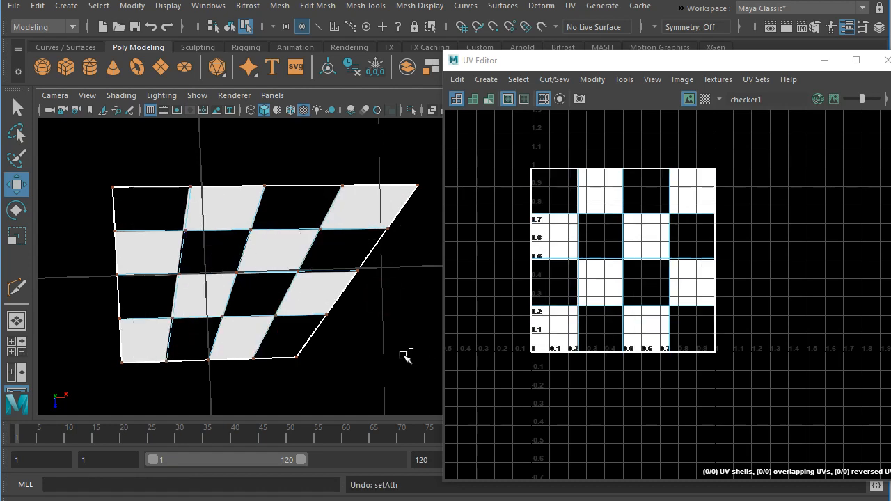
key("ctrl+z")
key("ctrl+z")
key("ctrl+z")
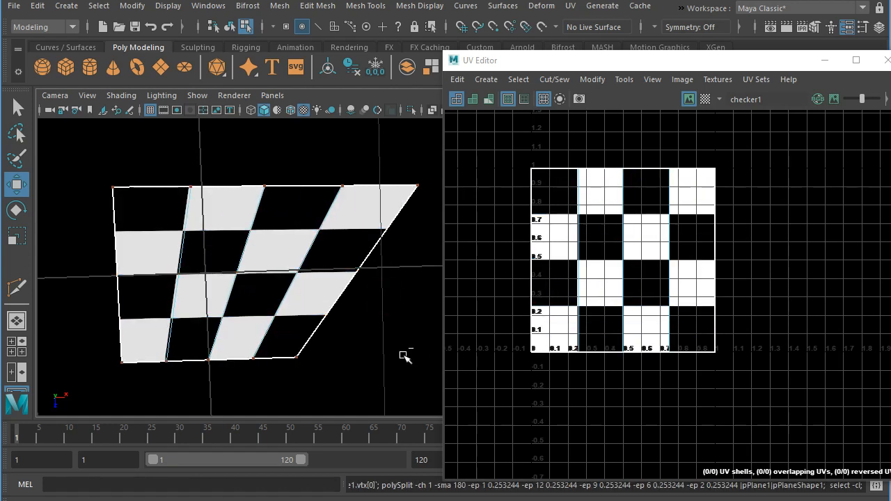
key("ctrl+z")
key("ctrl+z")
key("ctrl+z")
key("ctrl+z")
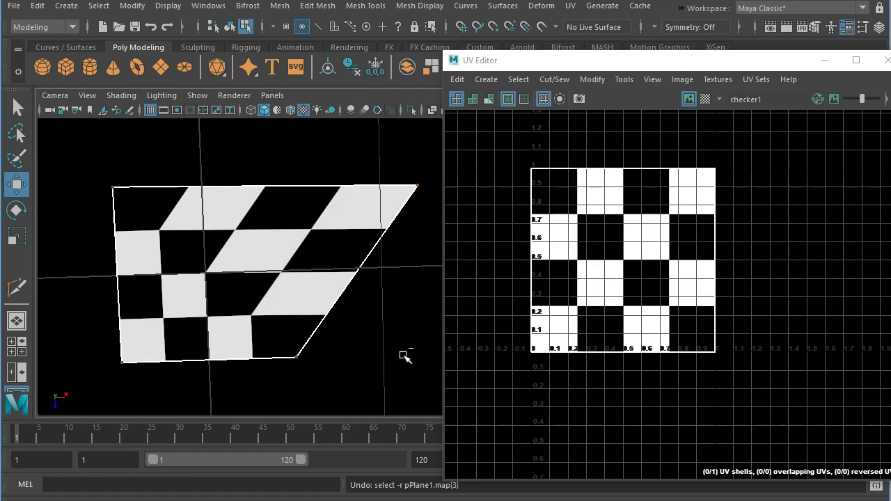
key("ctrl+z")
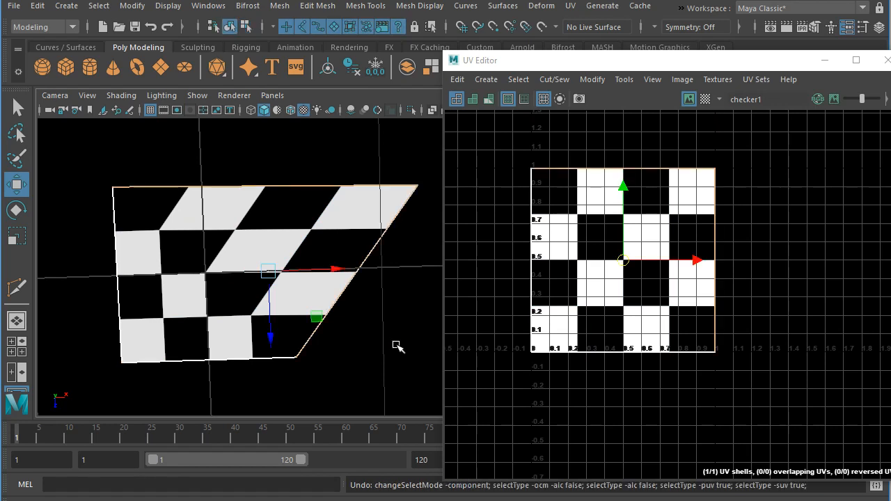
left_click(397, 345)
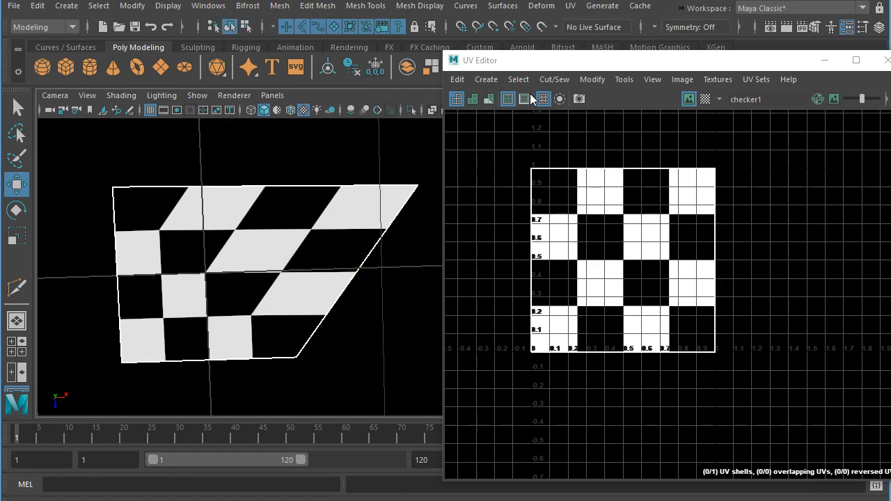
- Clear the UV Editor away and cut a diagonal edge from the plane's lower-right corner to its upper-left corner with Multi-Cut
left_click_drag(555, 66, 890, 92)
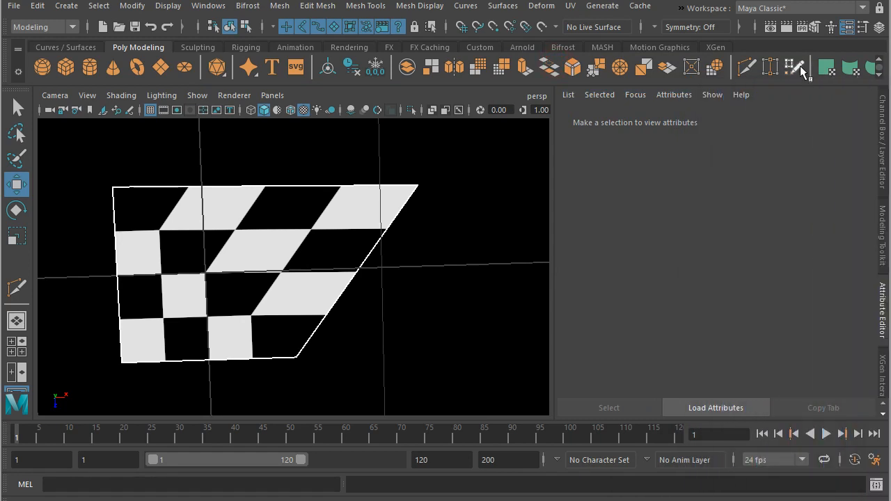
left_click(746, 64)
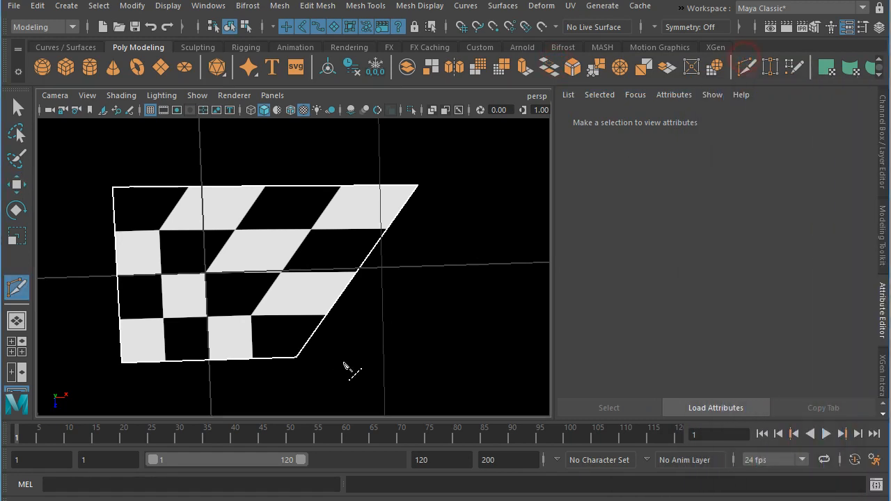
left_click(295, 359)
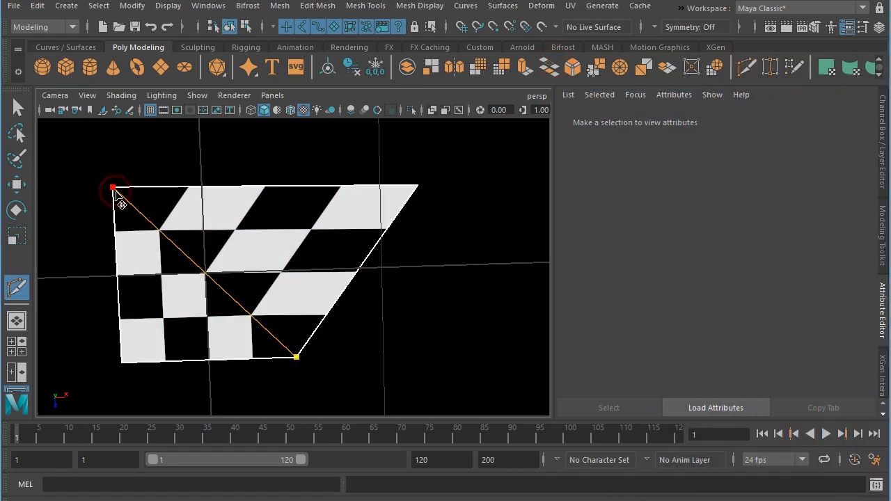
left_click(113, 188)
key("Return")
key("w")
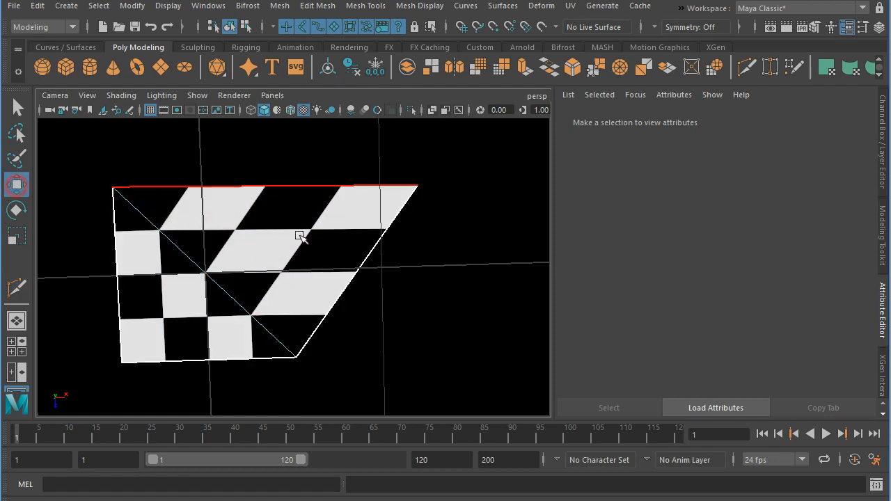
- Try moving the upper-right triangular face of the plane, and undo the move
left_click(284, 243)
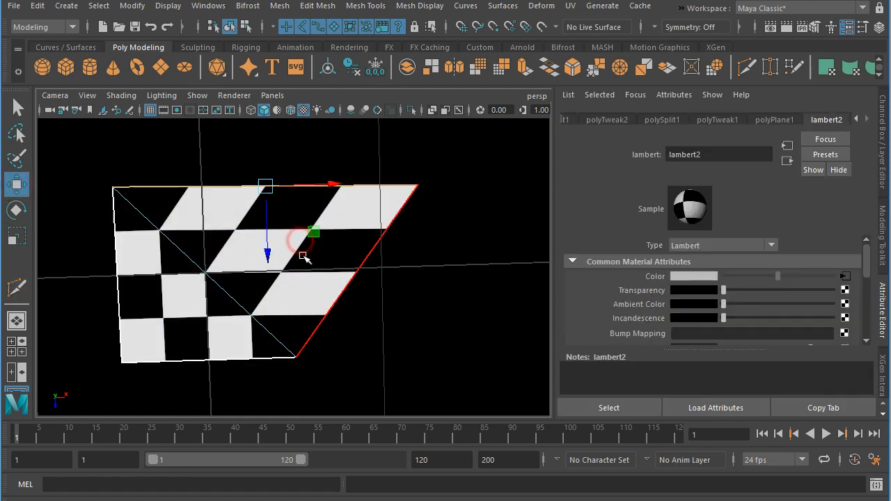
right_click_drag(279, 195, 284, 232)
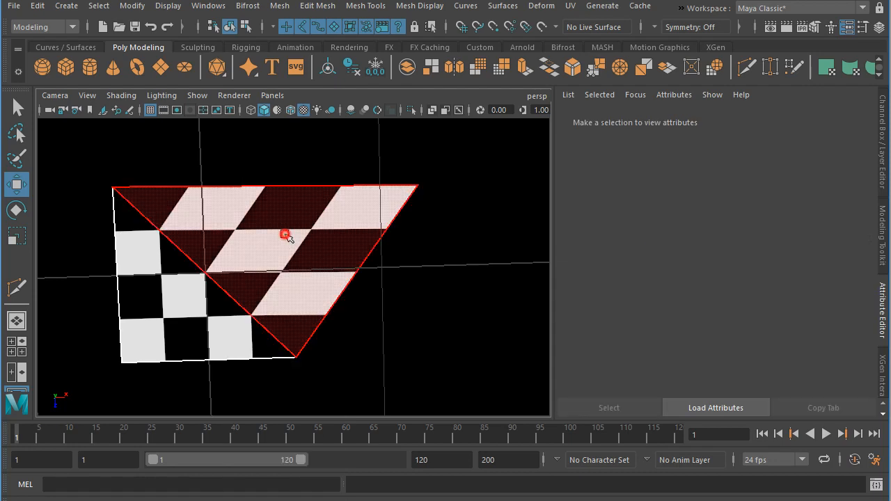
left_click(284, 235)
mouse_move(270, 270)
left_mouse_down()
mouse_move(357, 254)
mouse_move(259, 276)
mouse_move(277, 279)
left_mouse_up()
key("ctrl+z")
- Bring up the UV Editor and cut the UVs along the plane's diagonal edge
left_click_drag(890, 166, 229, 51)
left_click(508, 260)
right_click_drag(393, 289, 354, 274)
left_click(353, 268)
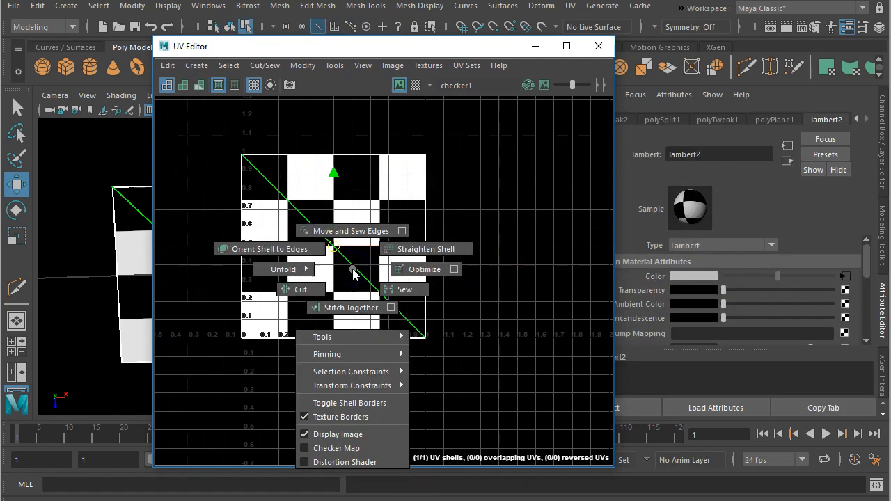
right_click_drag(354, 274, 310, 291, "shift")
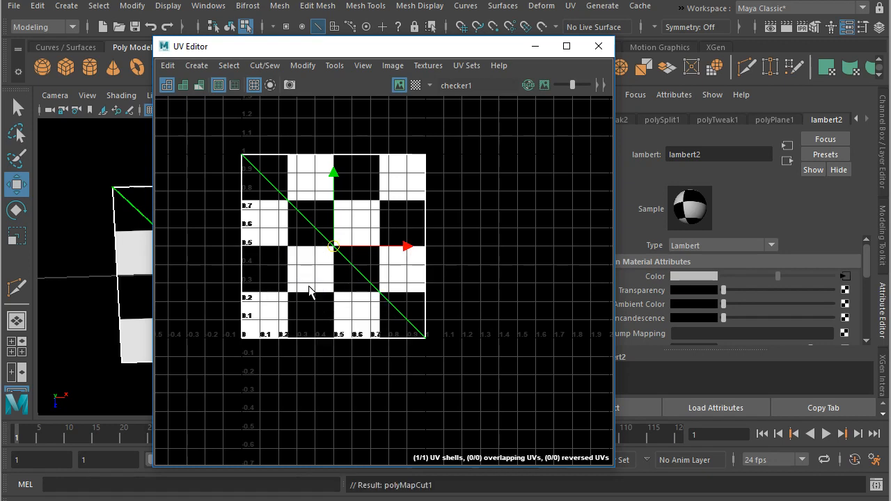
- Select the upper-right triangle in the UV Editor and move it about 0.33 outward along both U and V, with the viewport visible alongside
right_click_drag(395, 205, 393, 226)
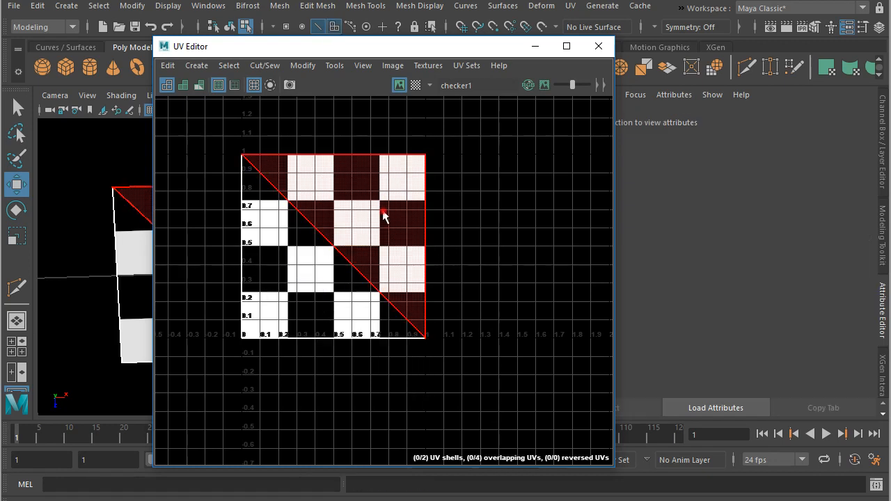
left_click(382, 209)
left_click_drag(334, 245, 417, 219)
left_click_drag(383, 49, 668, 44)
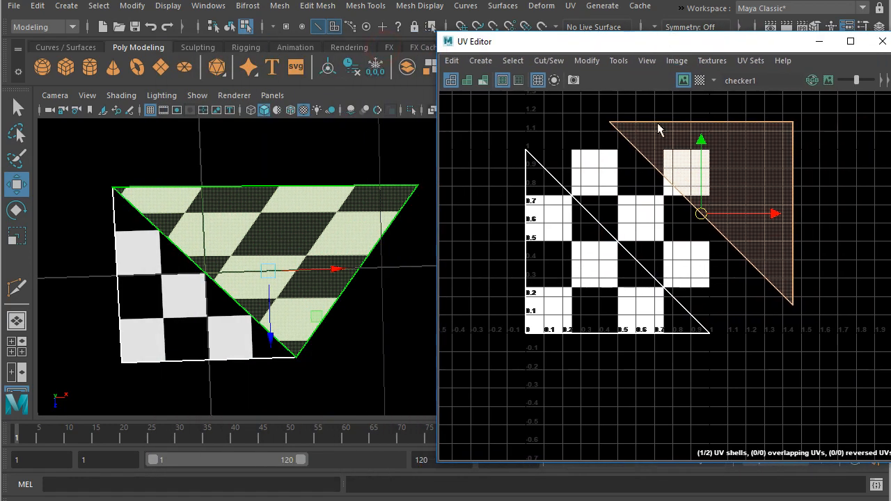
left_click_drag(706, 216, 677, 181)
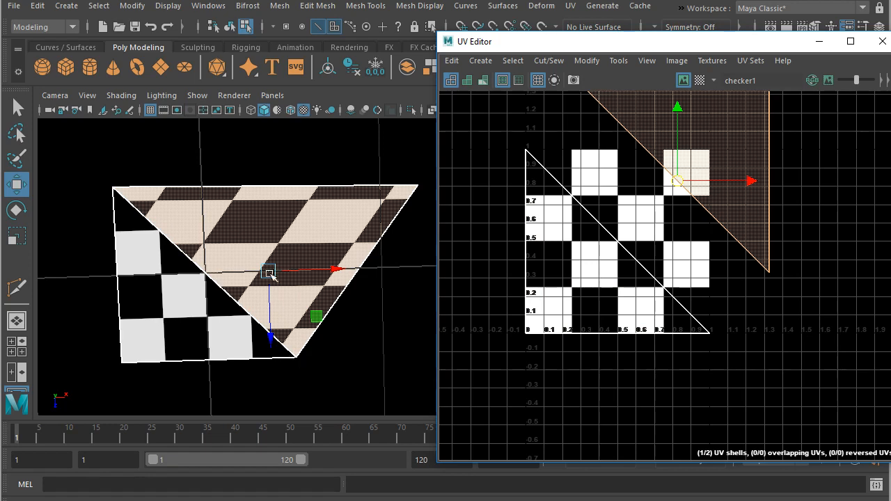
- Try moving the selected triangular face in the perspective view, and undo the move
left_click_drag(269, 275, 279, 300, "alt")
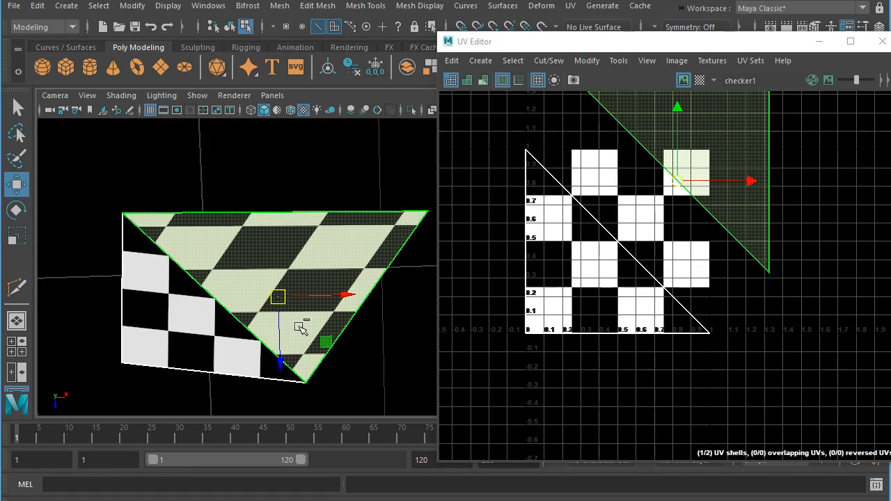
key("ctrl+z")
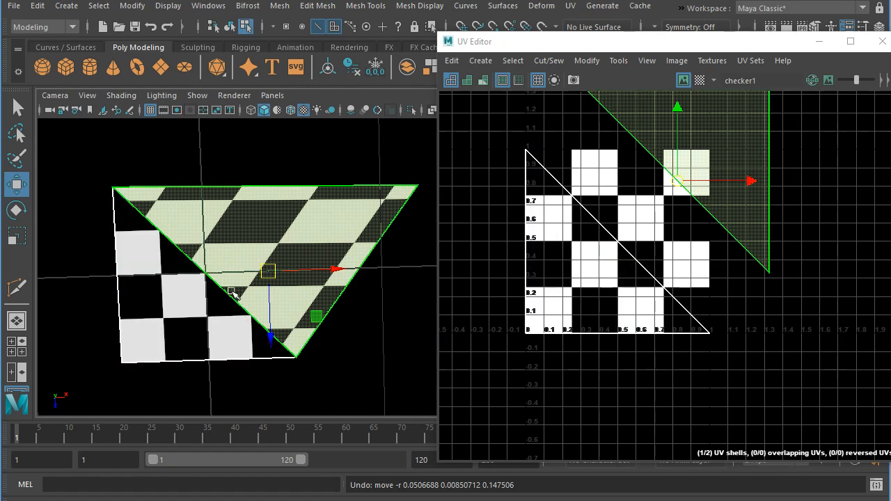
left_click(238, 311)
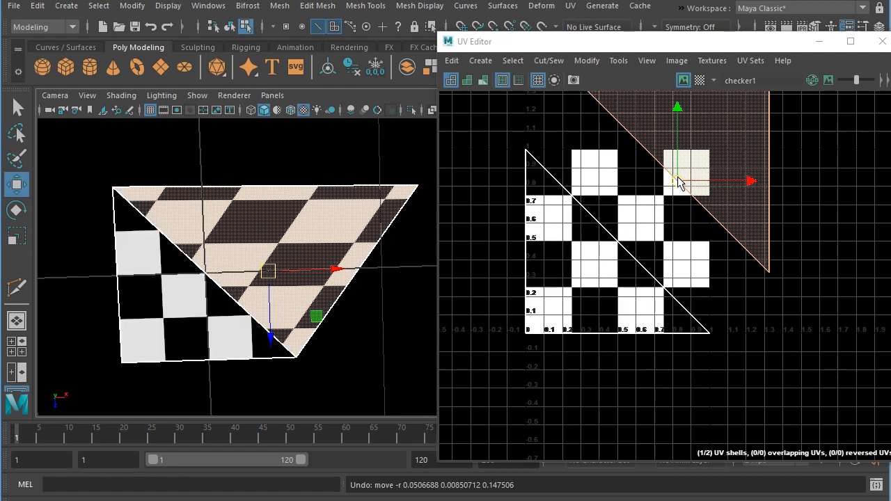
- Move the triangle's UVs across the lower-left of the checker and back to nearly meet the other triangle along the diagonal
left_click_drag(679, 181, 541, 312)
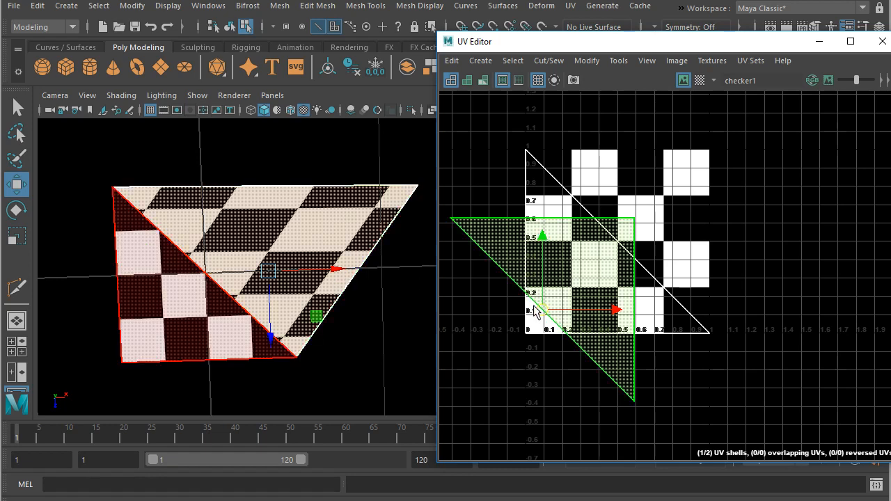
left_click_drag(544, 309, 561, 315)
left_click_drag(667, 262, 622, 239)
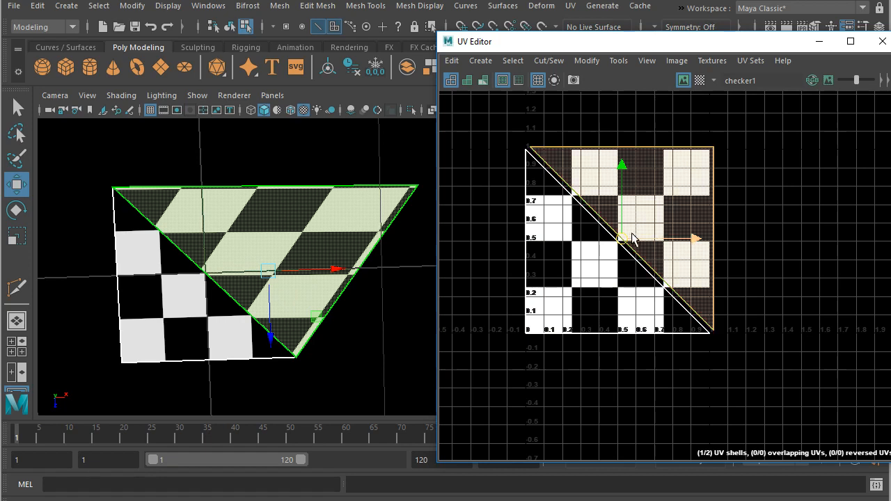
- Scale the upper-right triangle's UVs down to about 38% and move them so their pivot sits near U 0.68, V 0.68
left_click(19, 237)
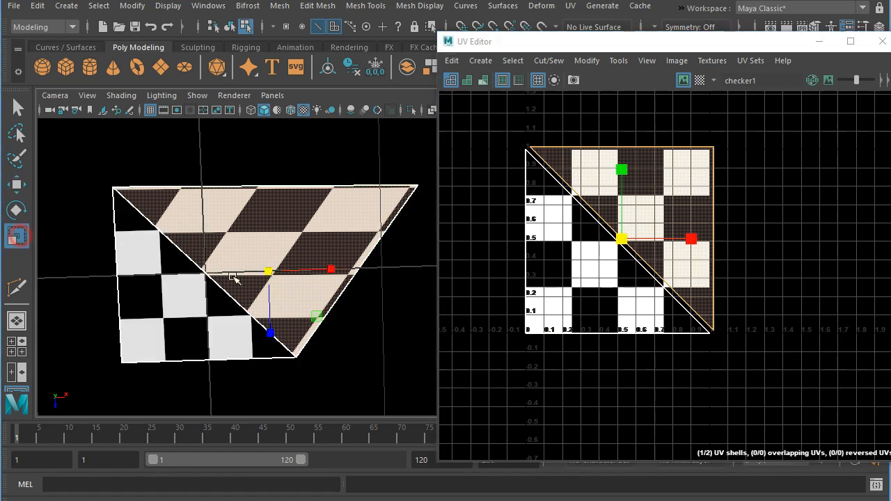
left_click_drag(623, 239, 582, 259)
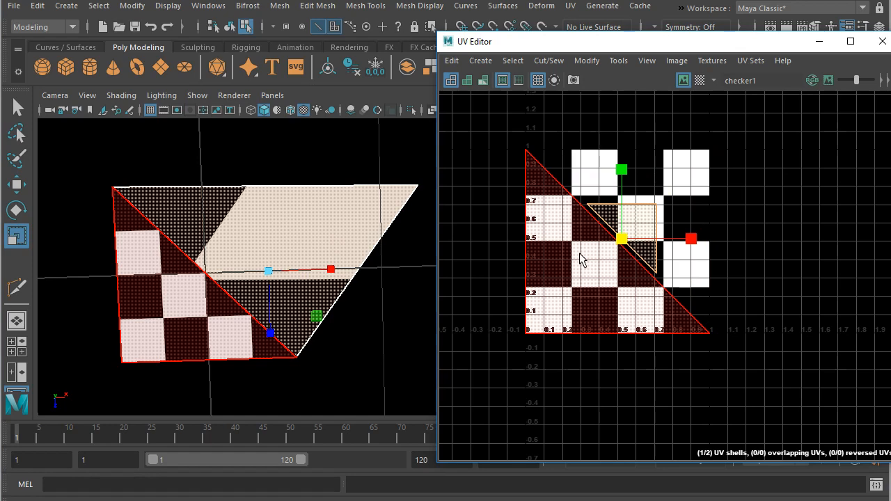
left_click(16, 184)
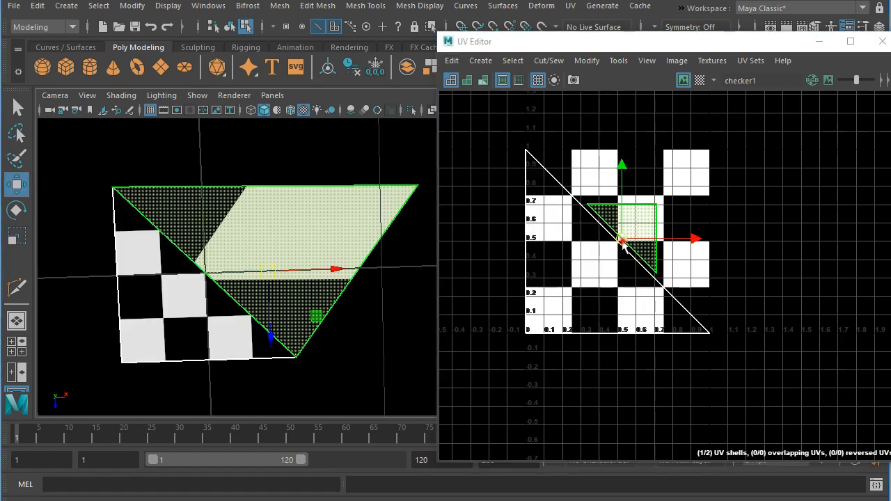
left_click_drag(624, 247, 651, 217)
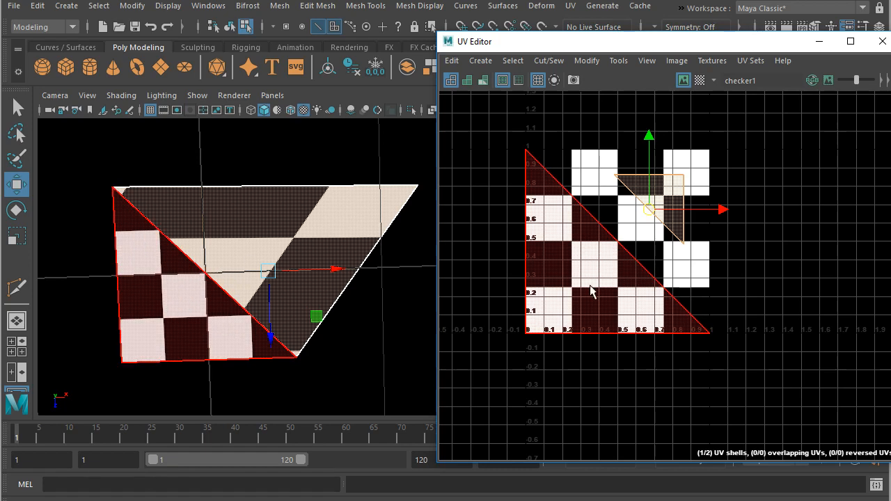
mouse_move(653, 207)
left_mouse_down()
mouse_move(647, 213)
mouse_move(657, 211)
left_mouse_up()
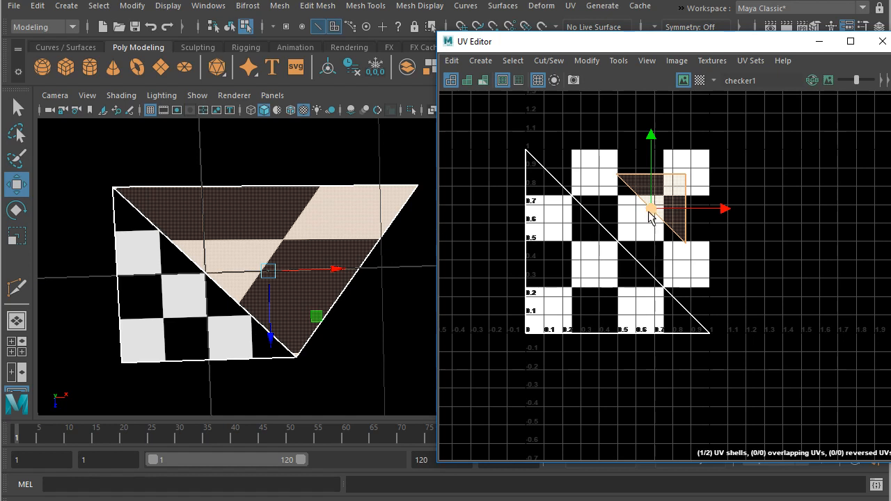
- Move the scaled triangle's UVs about 0.04 in the negative U direction and clear the UV Editor from the view
left_click_drag(654, 215, 642, 215)
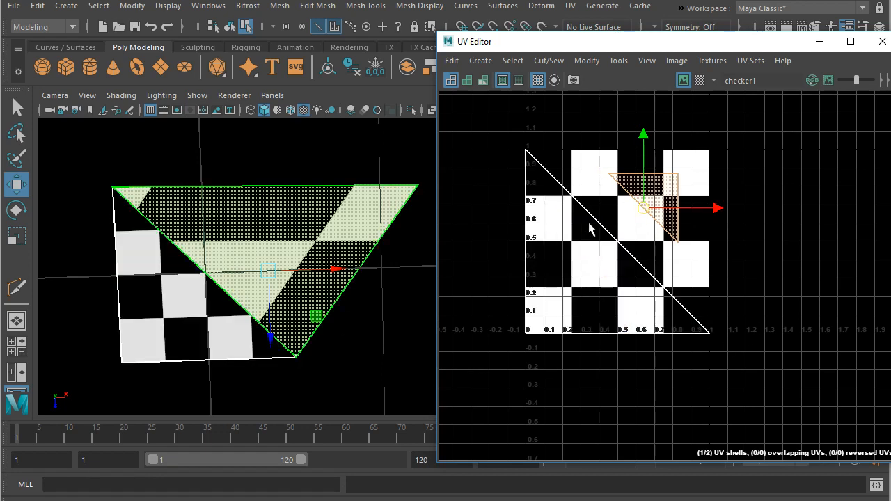
left_click_drag(569, 43, 890, 230)
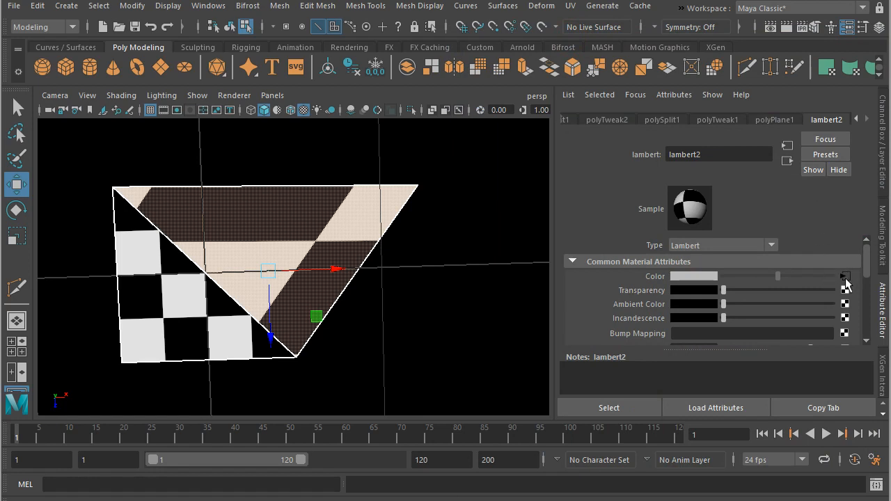
- Open the checker texture's 2D placement attributes and examine the coverage, frame, wrap, repeat and offset settings
left_click(845, 276)
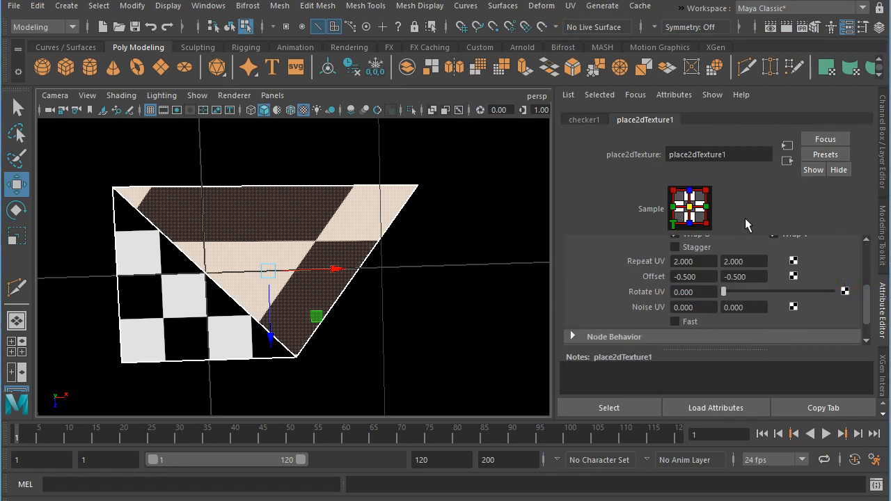
left_click_drag(867, 306, 868, 281)
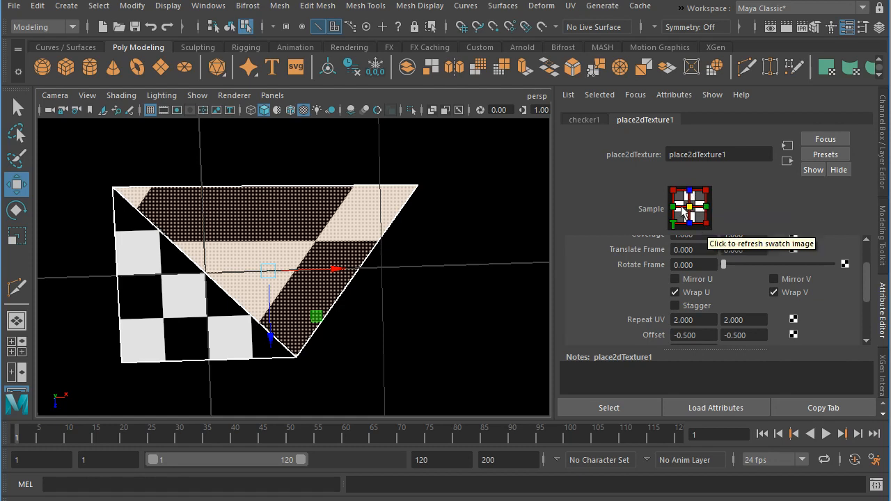
scroll(867, 289, "up", 1)
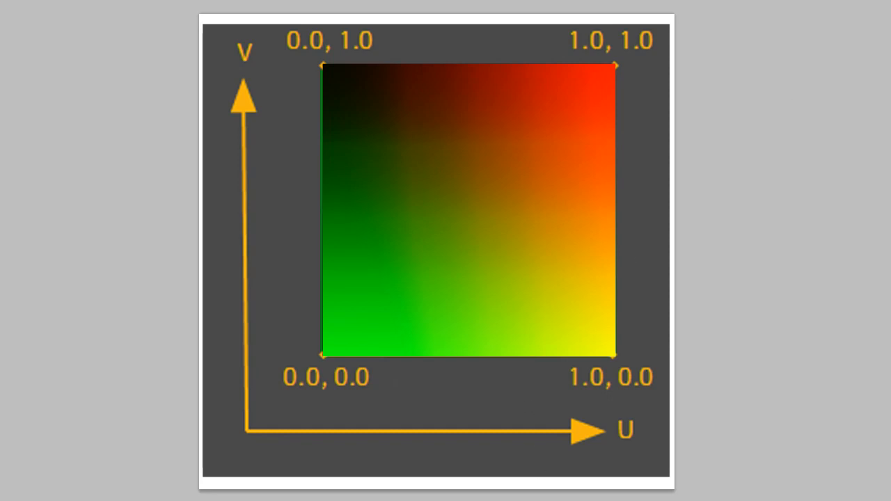
mouse_move(564, 500)
left_click(636, 493)
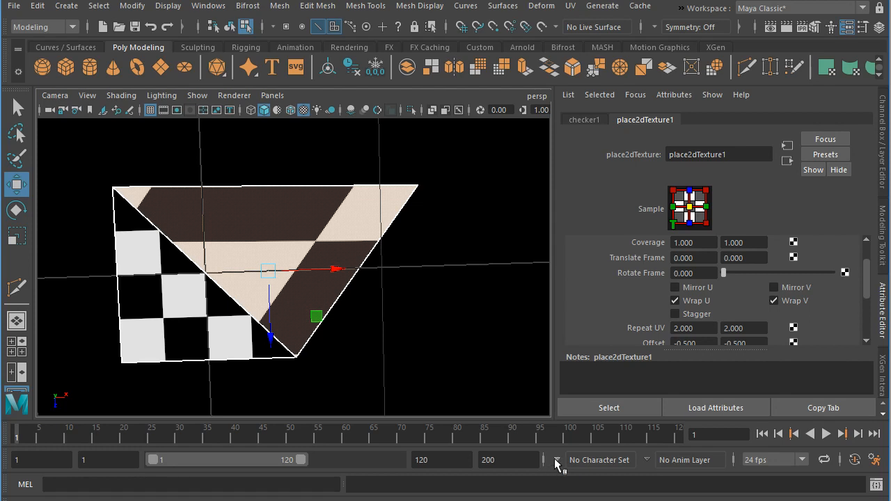
mouse_move(868, 291)
left_mouse_down()
mouse_move(868, 275)
mouse_move(868, 282)
left_mouse_up()
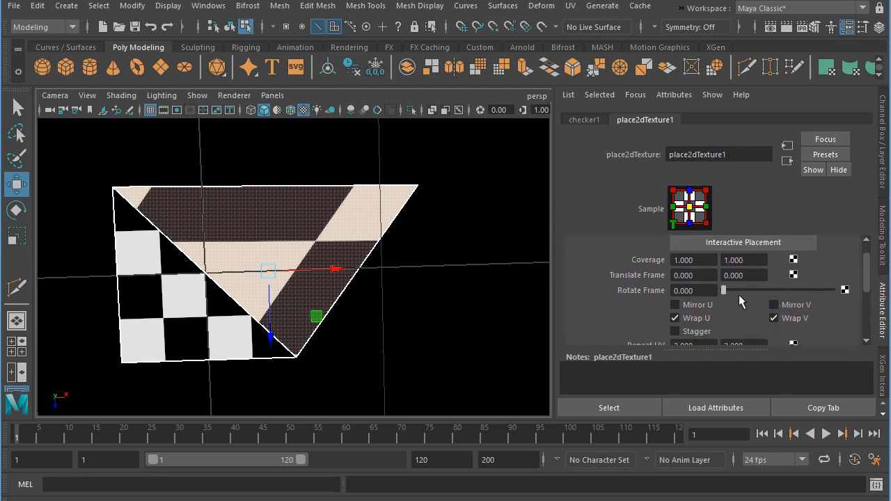
left_click_drag(867, 264, 867, 293)
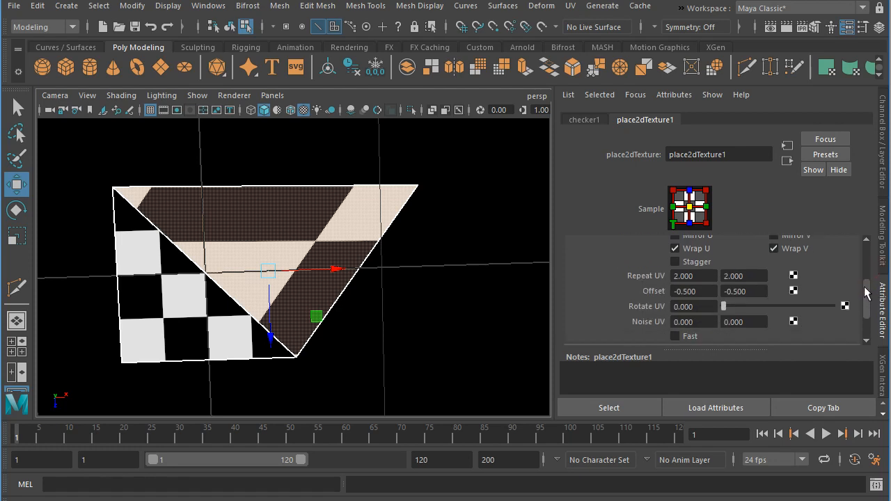
- Set the checker's Repeat UV to 8 in both directions and shift its U offset to 0.190
left_click(701, 276)
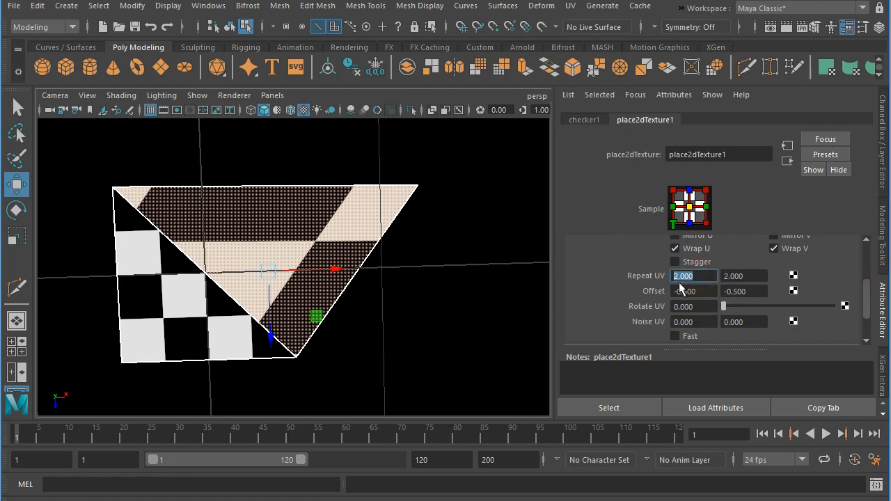
type("8")
key("Tab")
type("8")
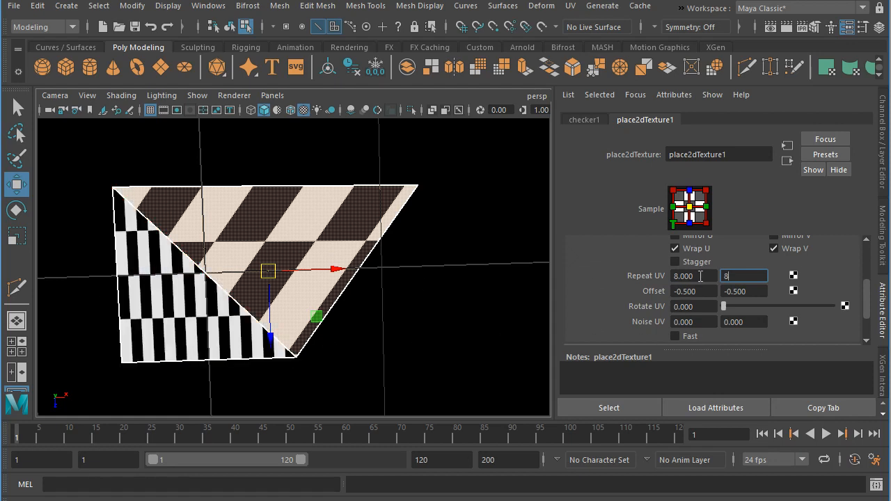
left_click(700, 276)
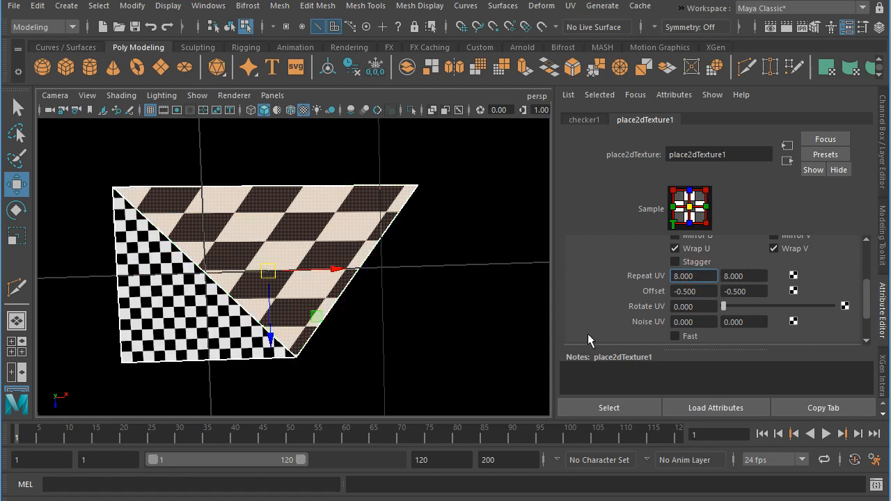
left_click_drag(703, 293, 744, 285, "ctrl")
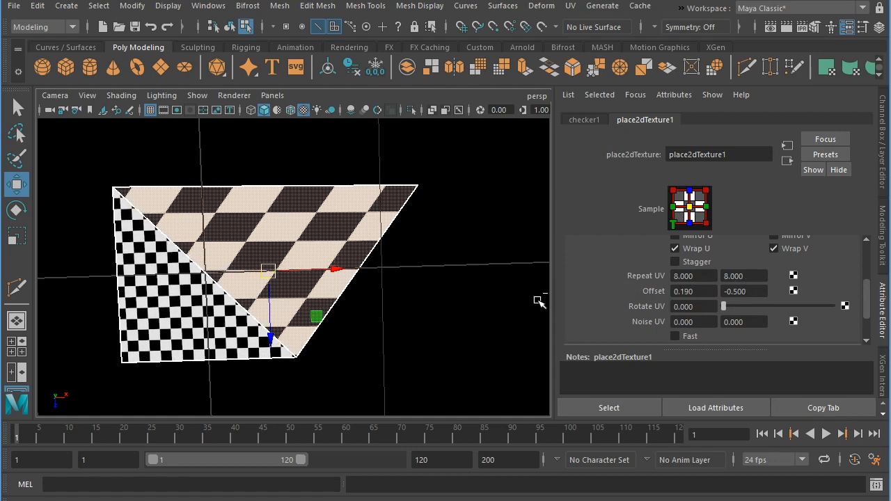
- Undo the placement, UV, edge and vertex edits until the plane is back to its original undistorted square
key("ctrl+z")
key("ctrl+z")
key("ctrl+z")
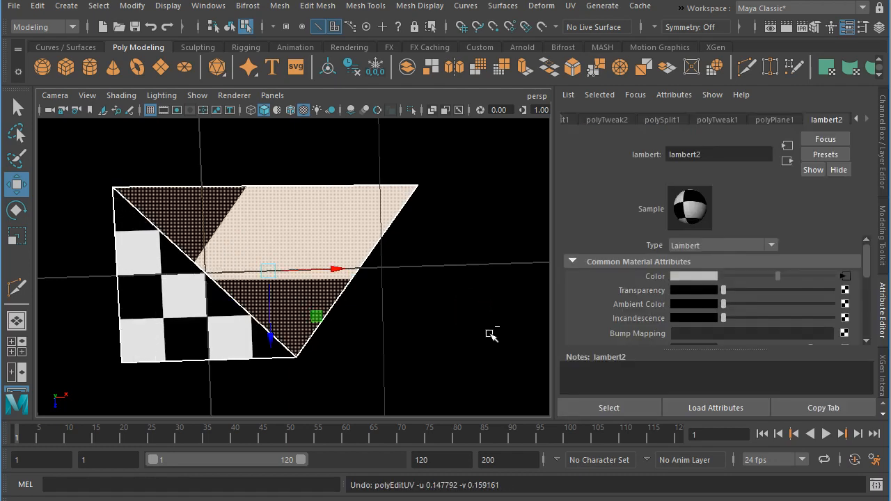
key("ctrl+z")
key("ctrl+z")
key("ctrl+z")
key("ctrl+z")
key("ctrl+z")
key("ctrl+z")
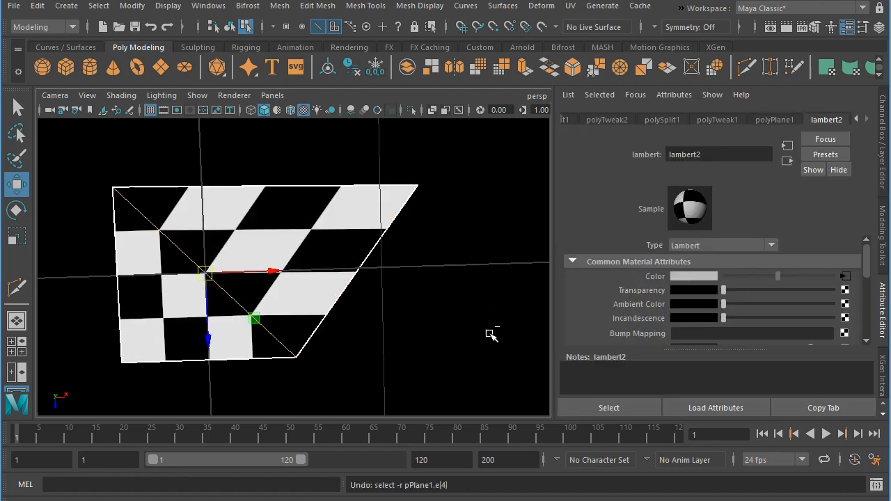
key("ctrl+z")
key("ctrl+z")
key("ctrl+z")
key("ctrl+z")
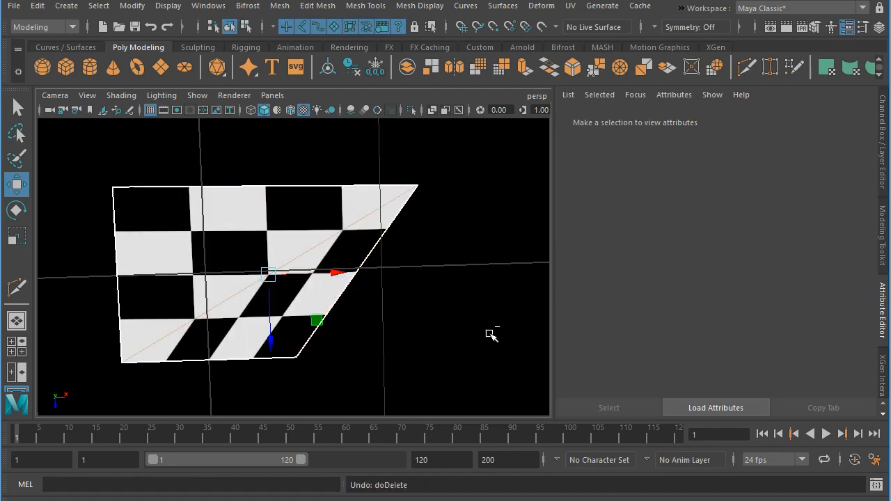
key("ctrl+z")
key("ctrl+z")
key("ctrl+z")
key("ctrl+z")
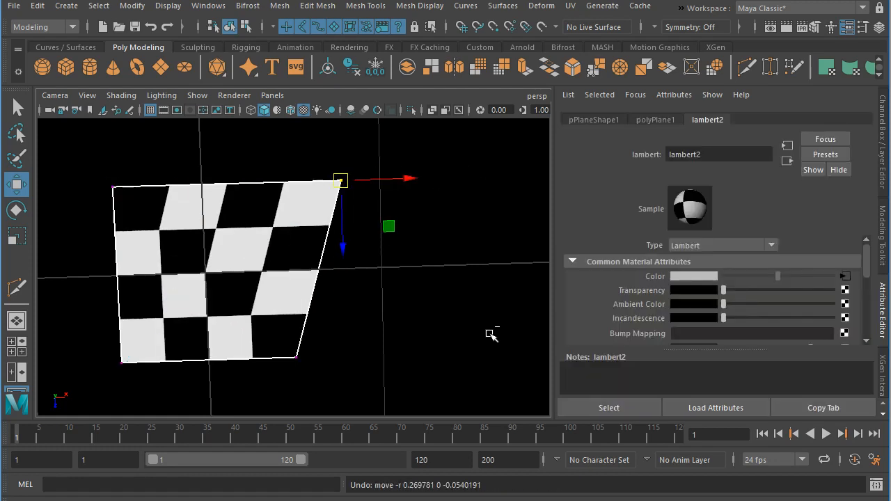
key("ctrl+z")
key("ctrl+z")
key("ctrl+z")
key("ctrl+z")
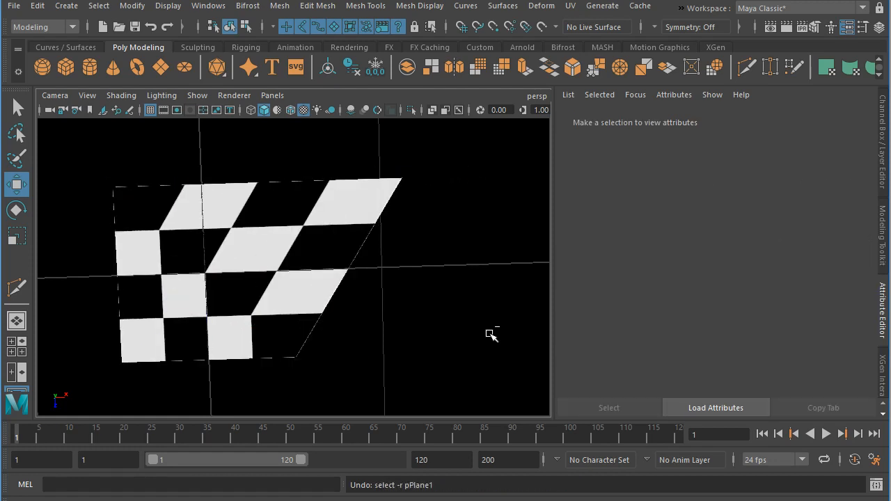
key("ctrl+z")
key("ctrl+z")
key("ctrl+z")
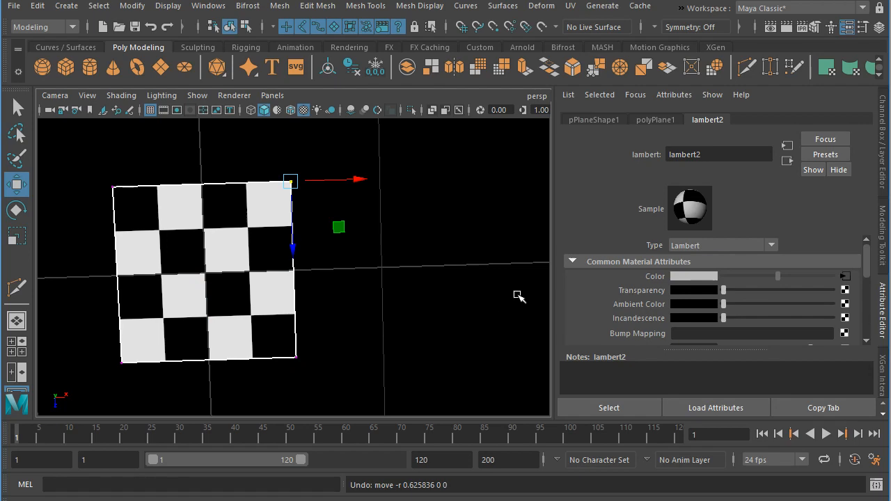
- In the checker's 2D placement, set Offset to 0 in U and V, Rotate UV to 51.097 and the first Noise UV value to 0.110
left_click(849, 278)
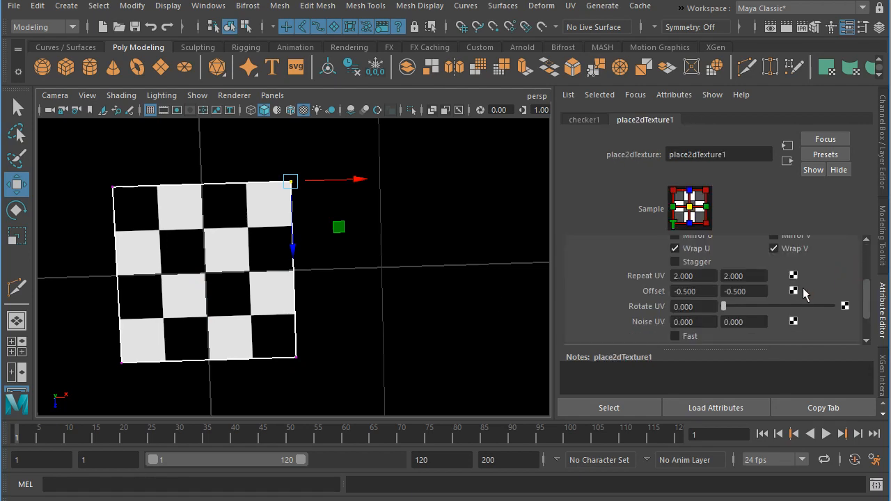
left_click_drag(724, 307, 632, 289)
key("ctrl+z")
type("0")
double_click(757, 291)
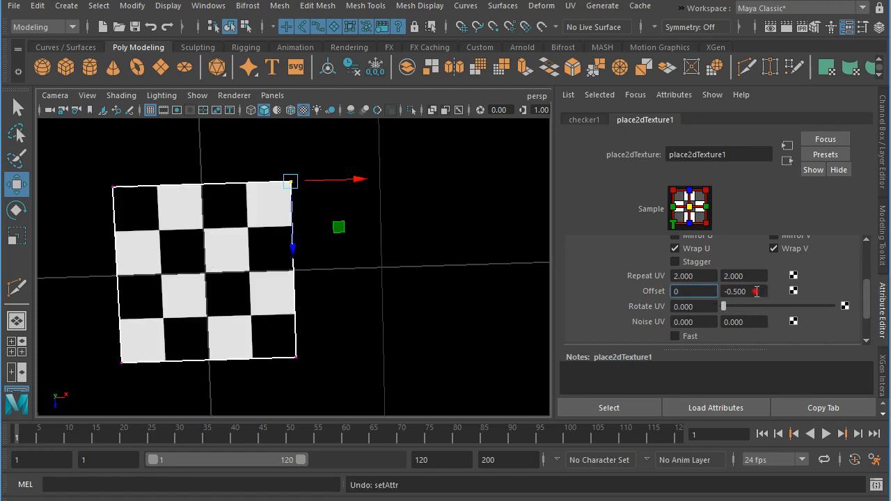
type("0")
left_click(692, 291)
left_click_drag(725, 307, 701, 335)
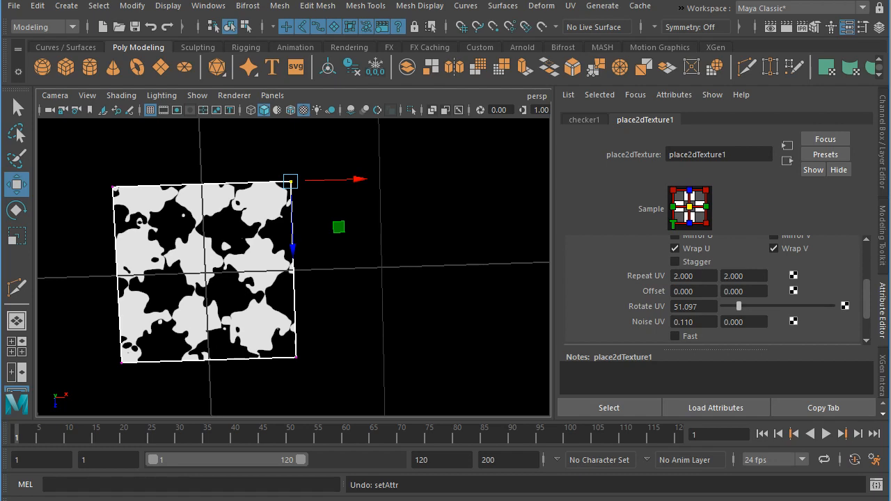
- Switch back to Maya from the reference image and place the UV Editor over the viewport, keeping the texture attributes visible
left_click_drag(890, 13, 271, 66)
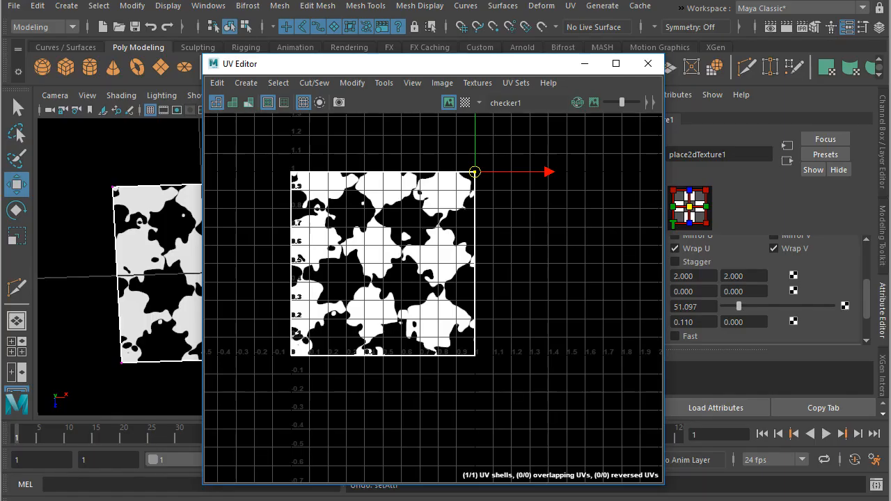
left_click(648, 481)
left_click_drag(498, 64, 373, 50)
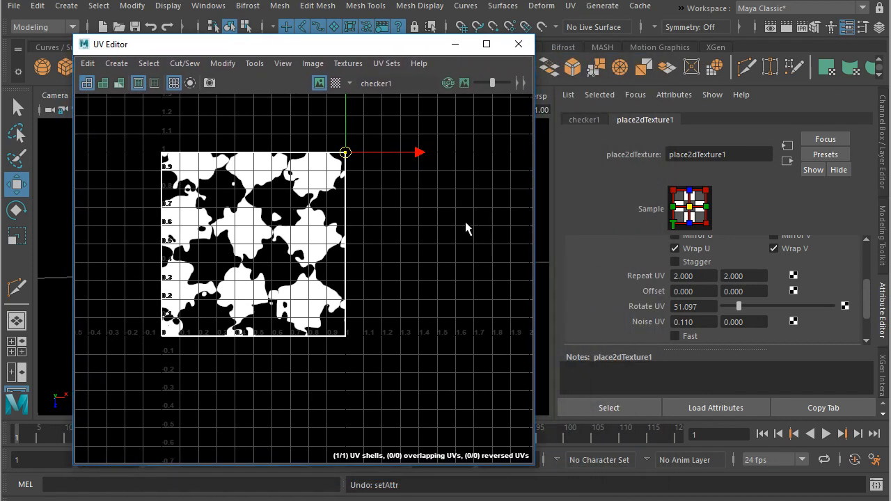